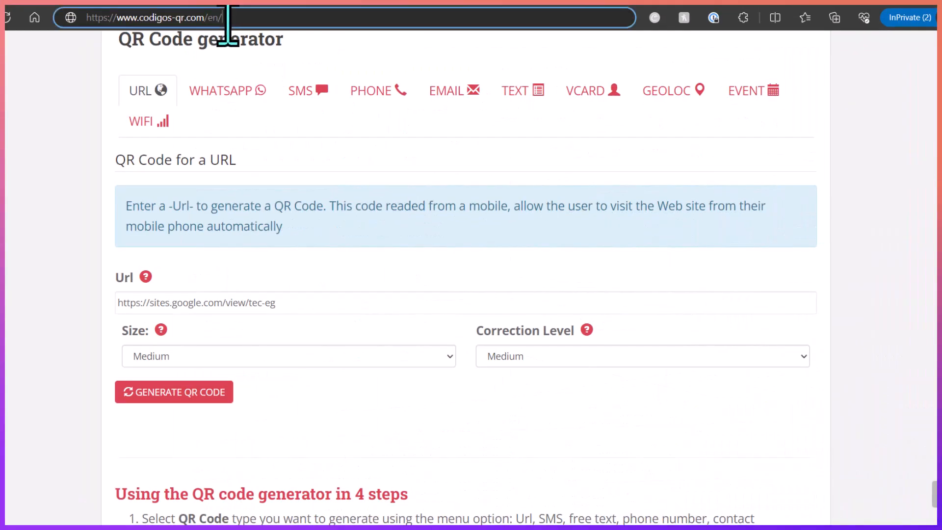
left_click_drag(231, 22, 73, 20)
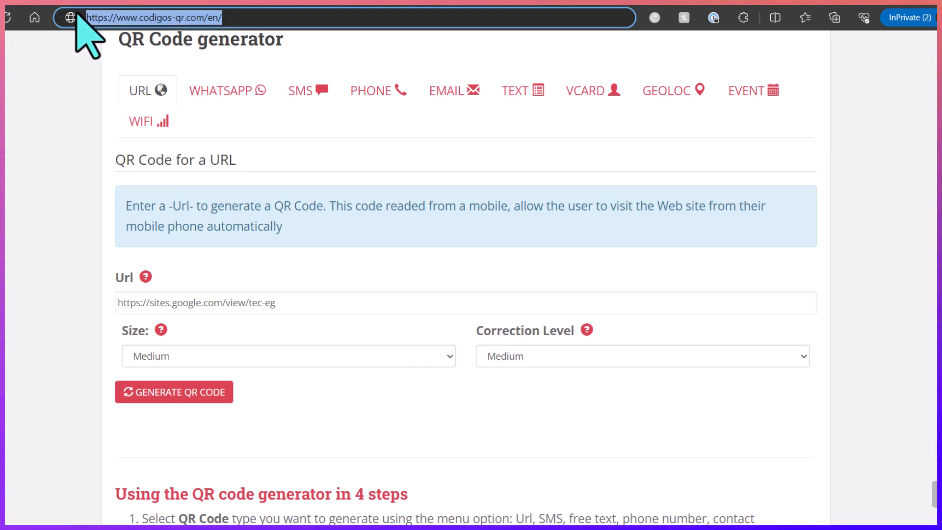
type("https://www.codigos-qr.com/en/")
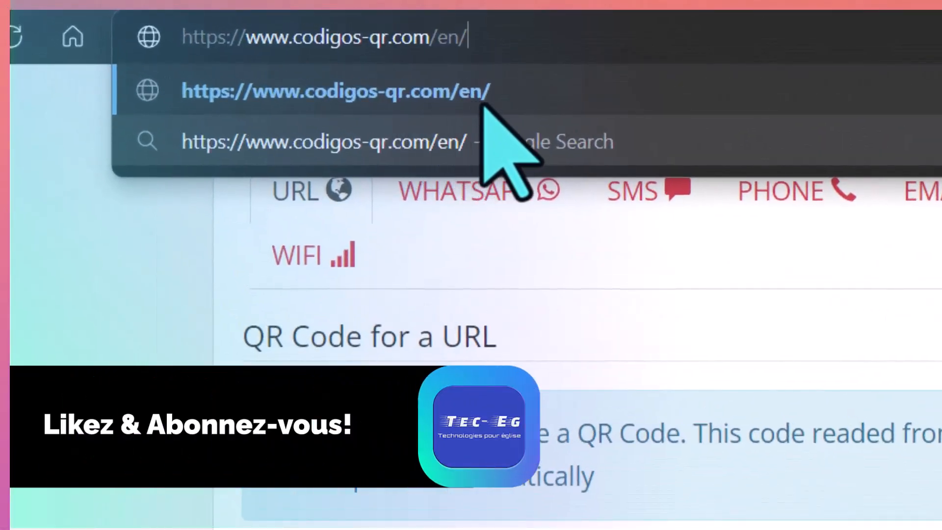
left_click(506, 100)
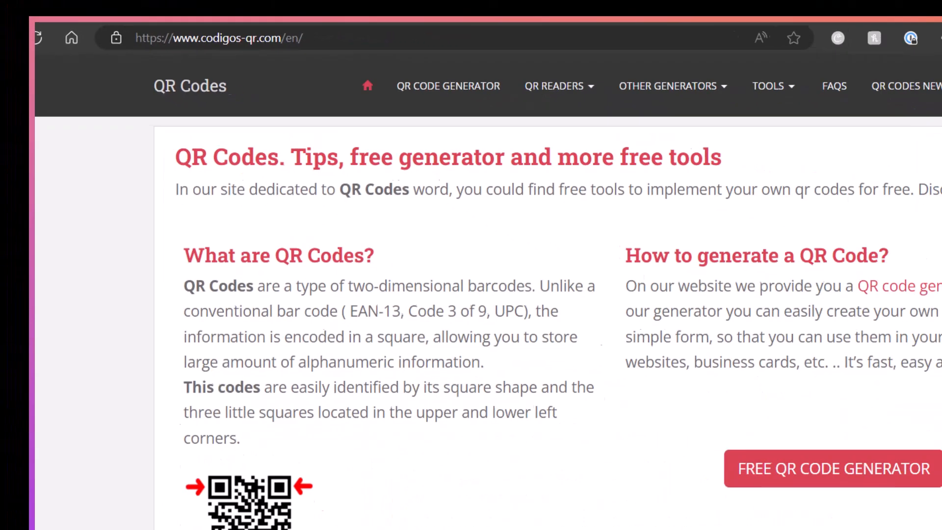
mouse_move(746, 82)
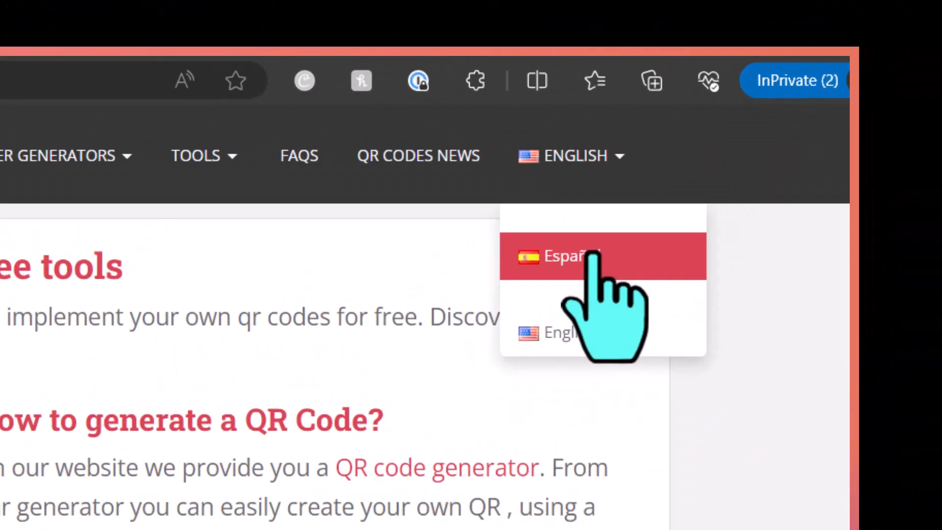
mouse_move(621, 172)
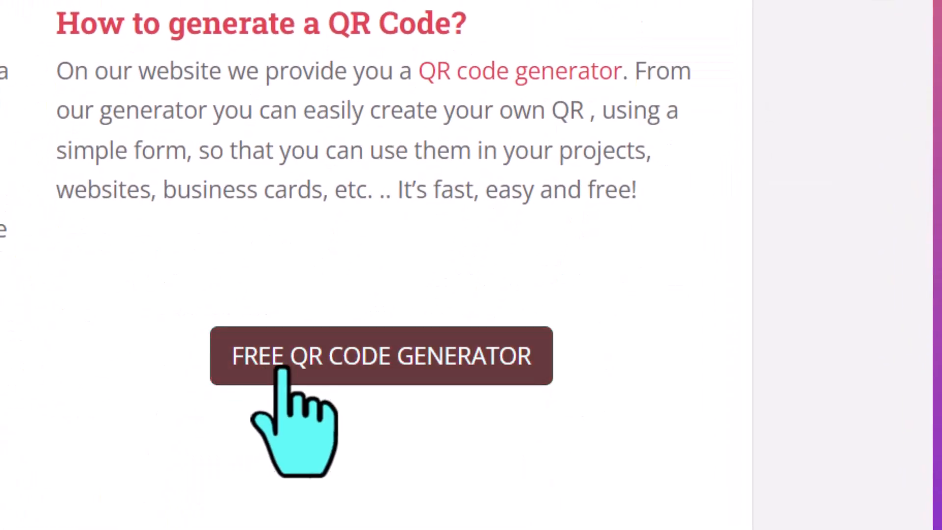
left_click(300, 364)
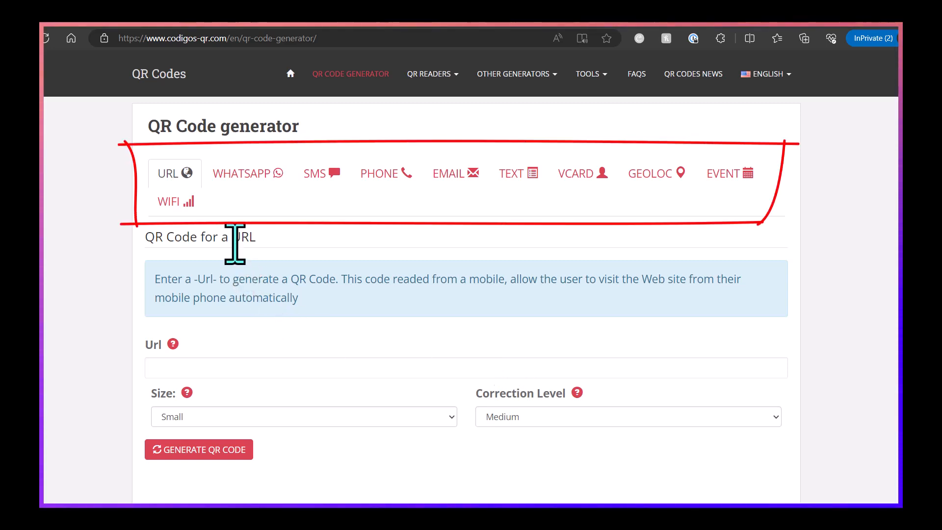
Look through the generator's code types, including WhatsApp, SMS, phone, email, text, event and WiFi, and return to URL.
left_click(248, 195)
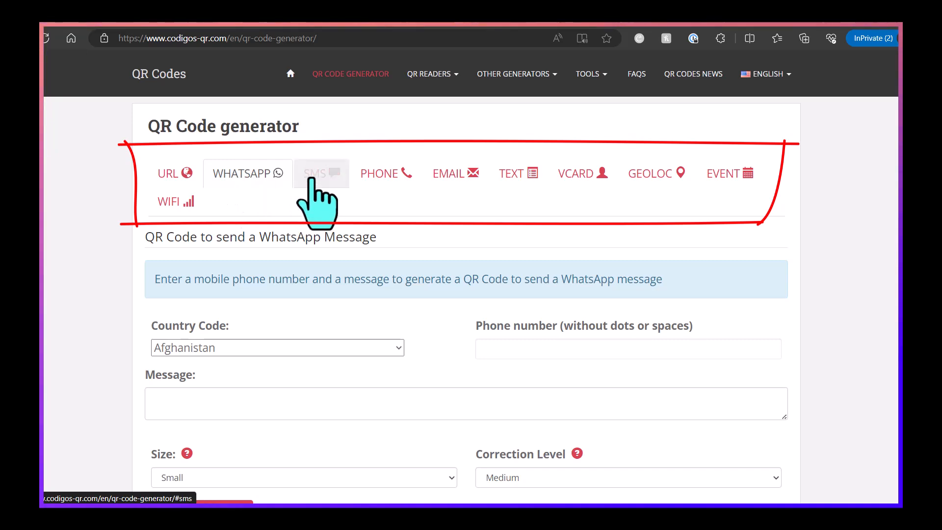
left_click(311, 179)
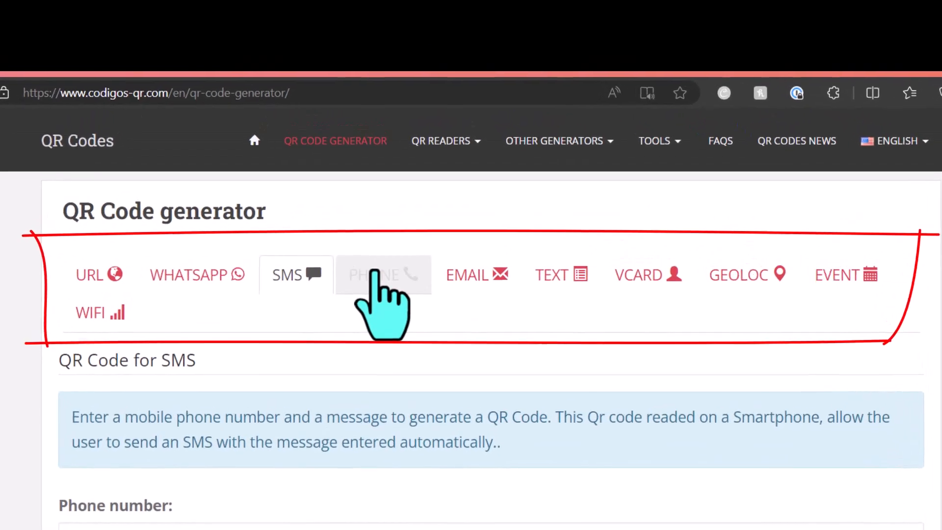
left_click(374, 273)
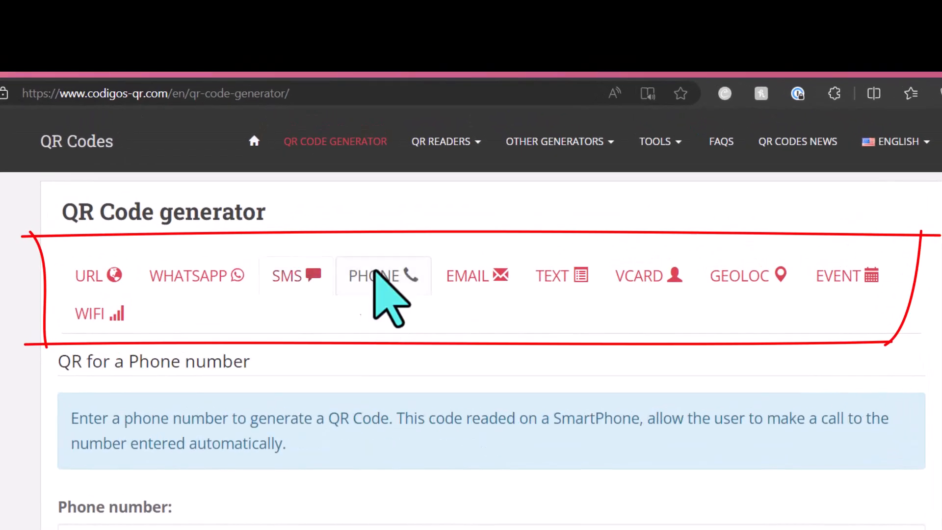
left_click(466, 278)
left_click(557, 276)
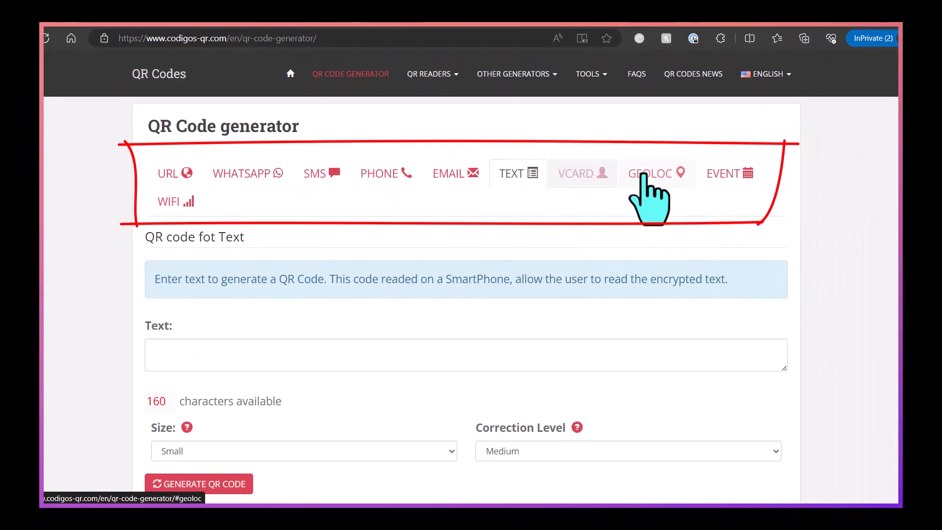
left_click(717, 175)
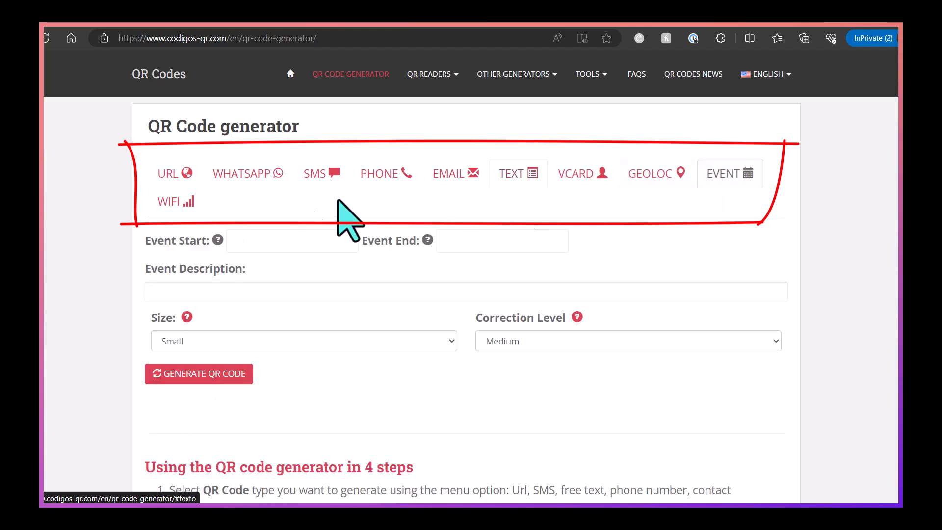
left_click(187, 205)
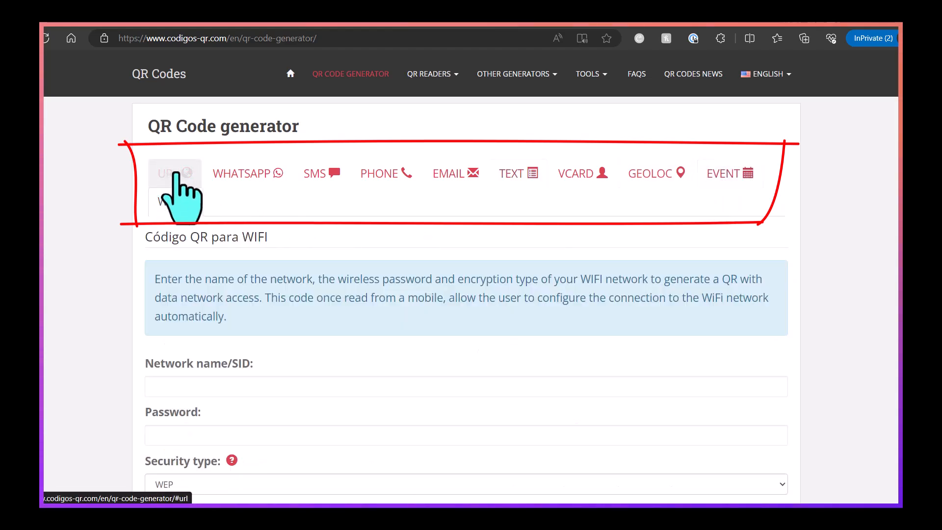
left_click(176, 172)
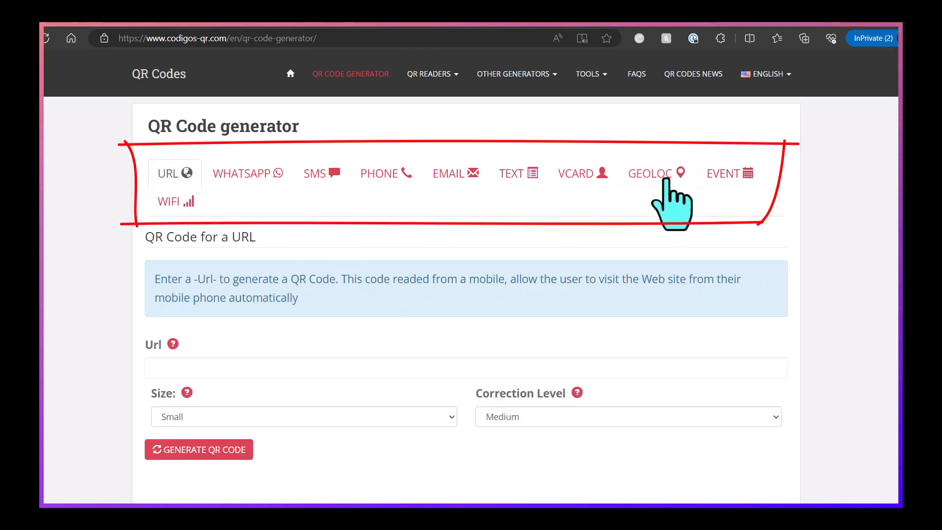
left_click(786, 74)
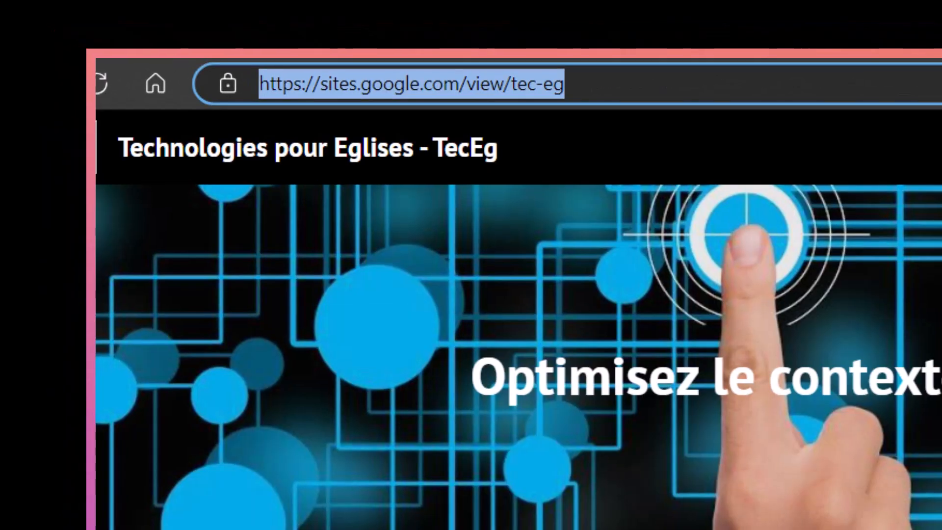
right_click(505, 84)
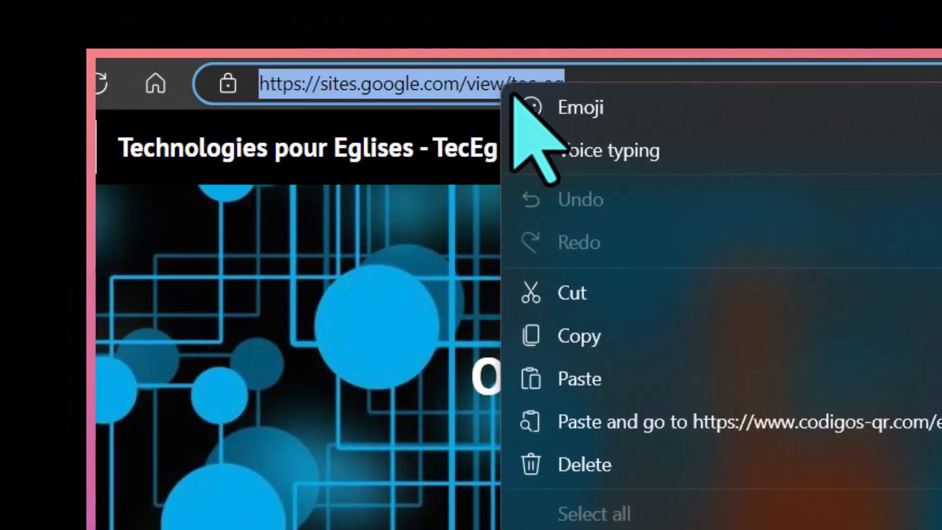
left_click(604, 343)
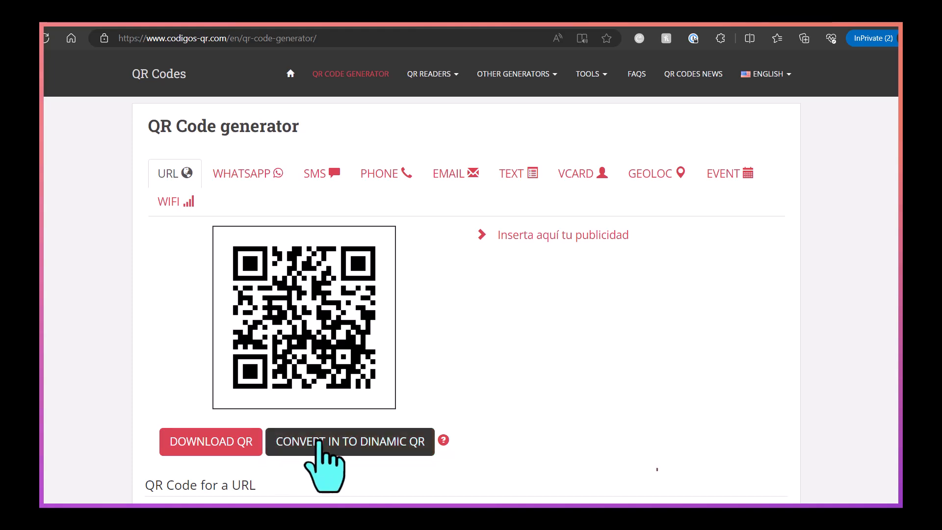
Review the generated URL QR code and start downloading it with a custom file name and location.
scroll(236, 446, "down", 1)
scroll(223, 422, "down", 1)
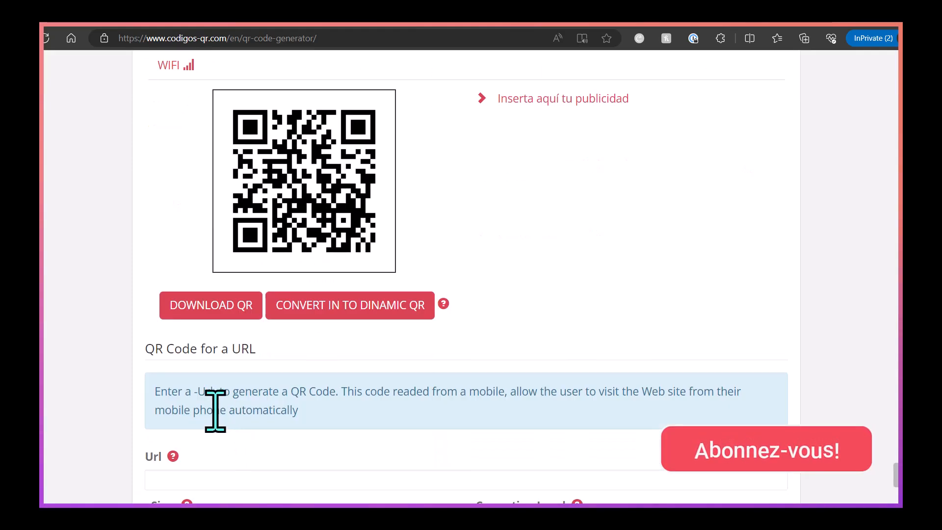
scroll(227, 421, "down", 2)
scroll(236, 403, "up", 3)
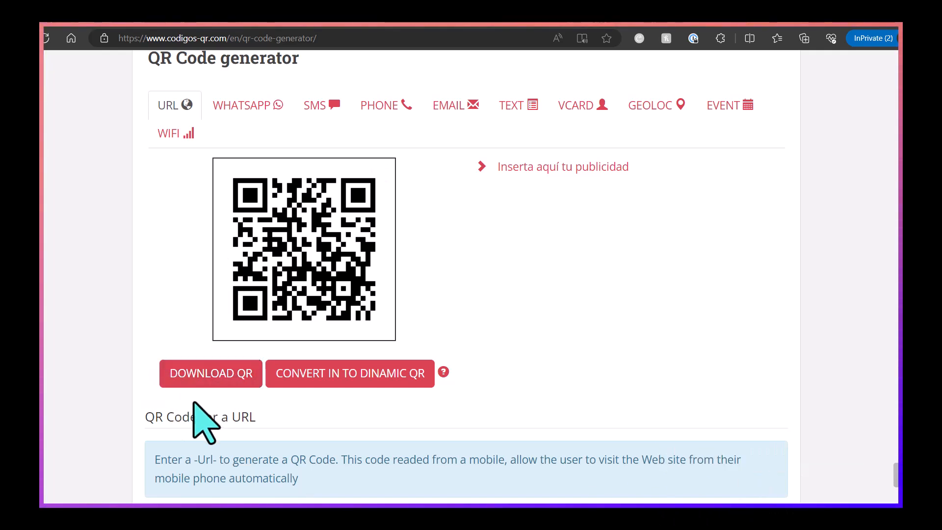
left_click(212, 376)
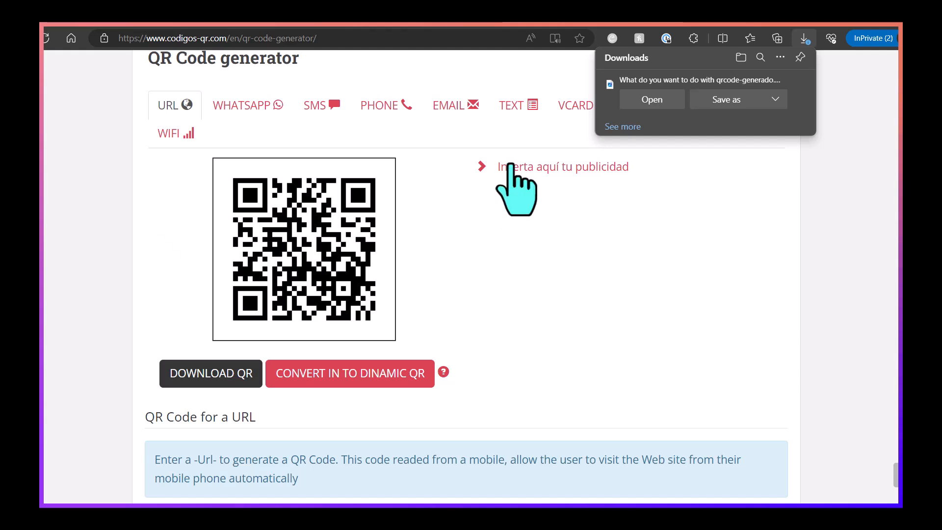
left_click(710, 101)
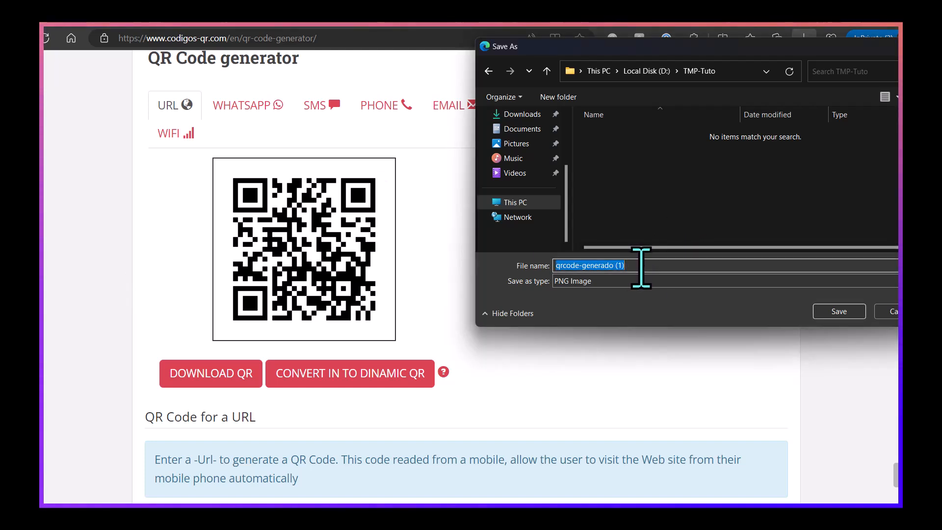
Save the QR code as a PNG image named tec-eg-main-site-qr-code in the TMP-Tuto folder.
left_click_drag(589, 266, 552, 263)
key("BackSpace")
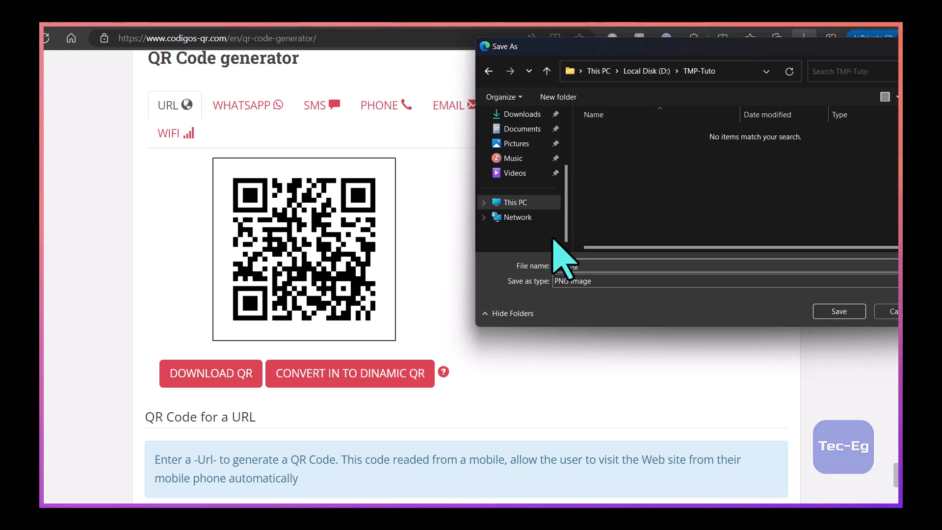
type("ains")
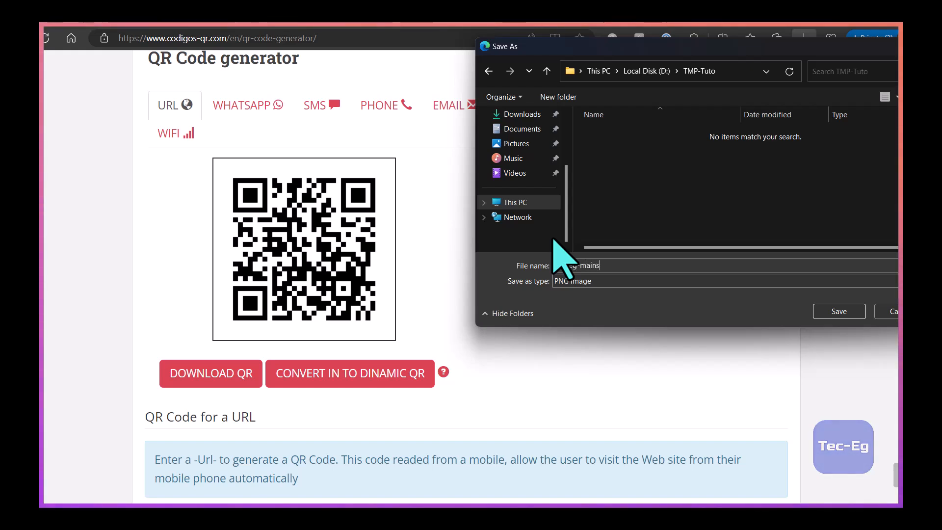
key("BackSpace")
type("-site-qr-c")
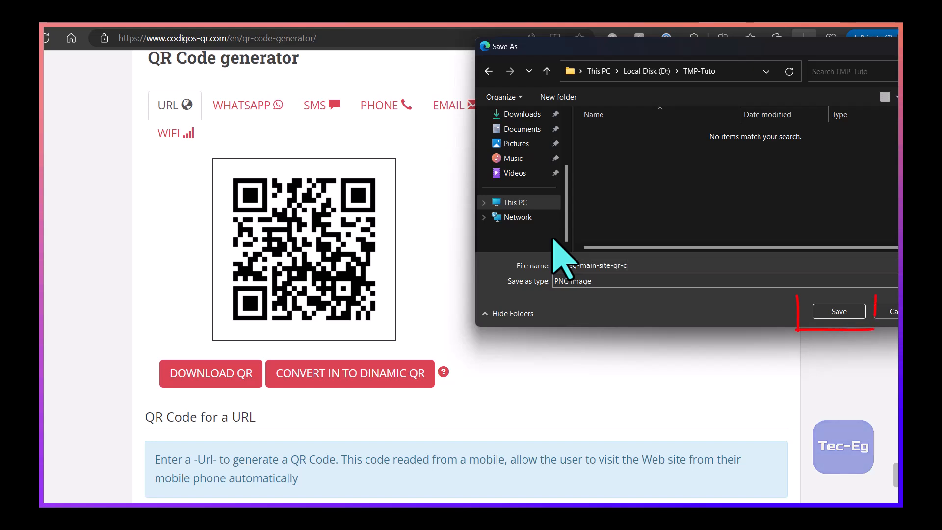
type("ode")
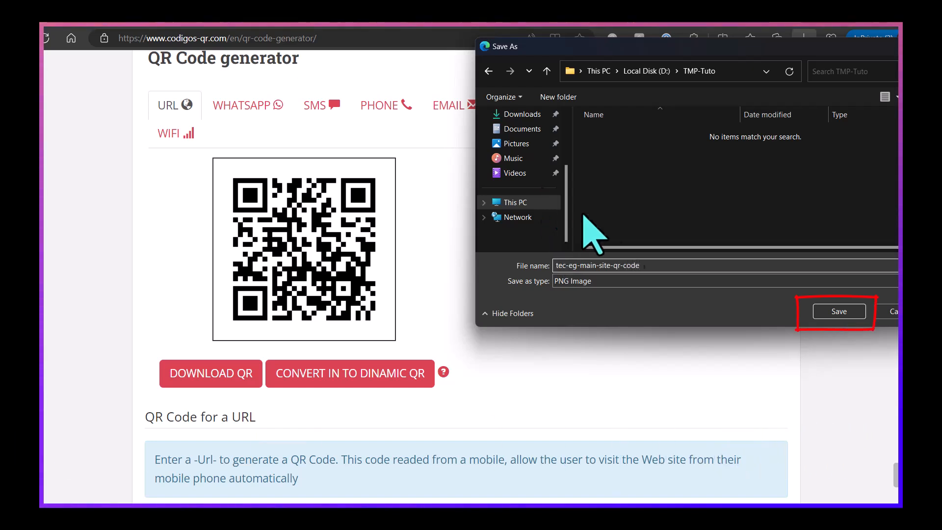
left_click(831, 313)
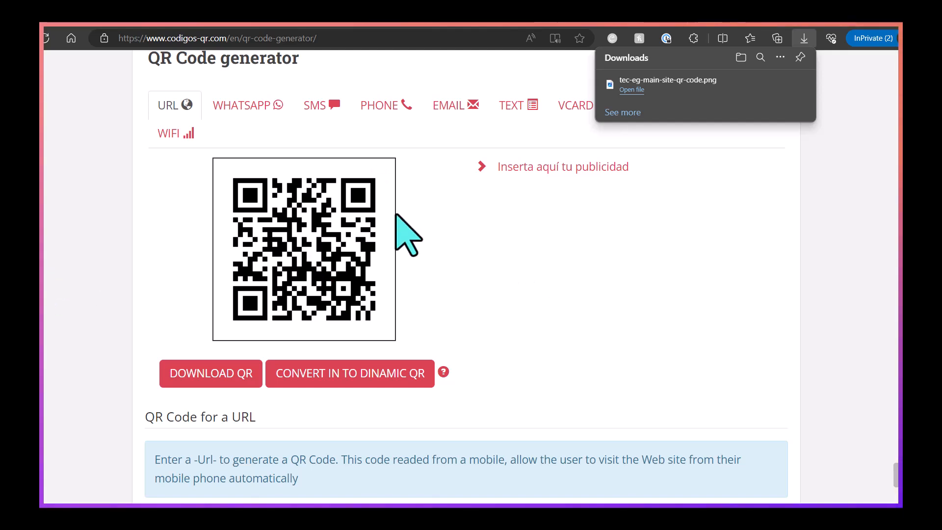
Check the downloaded QR code image in the TMP-Tuto folder.
mouse_move(714, 92)
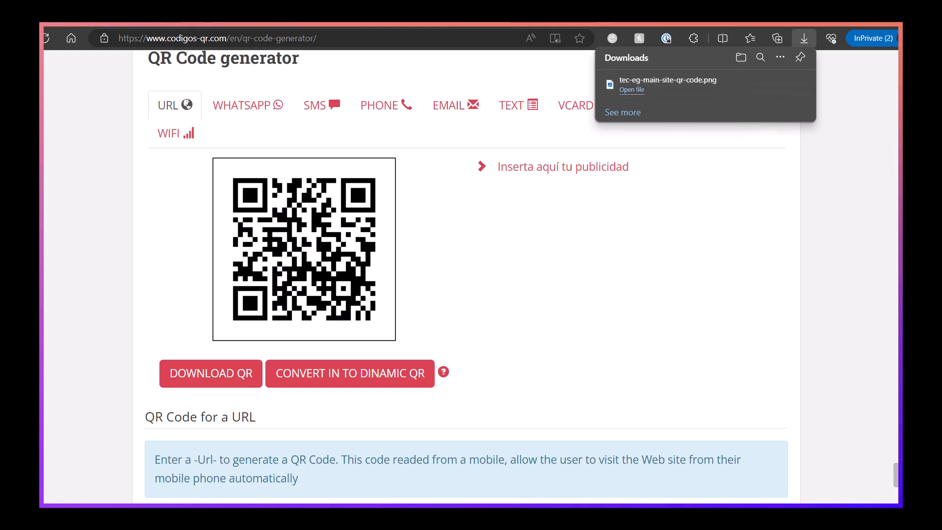
left_click_drag(0, 123, 418, 124)
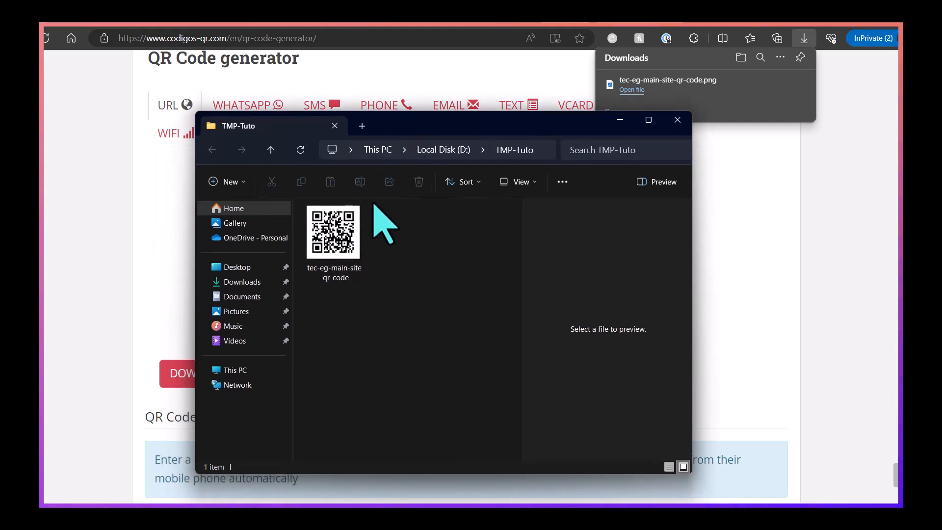
mouse_move(337, 249)
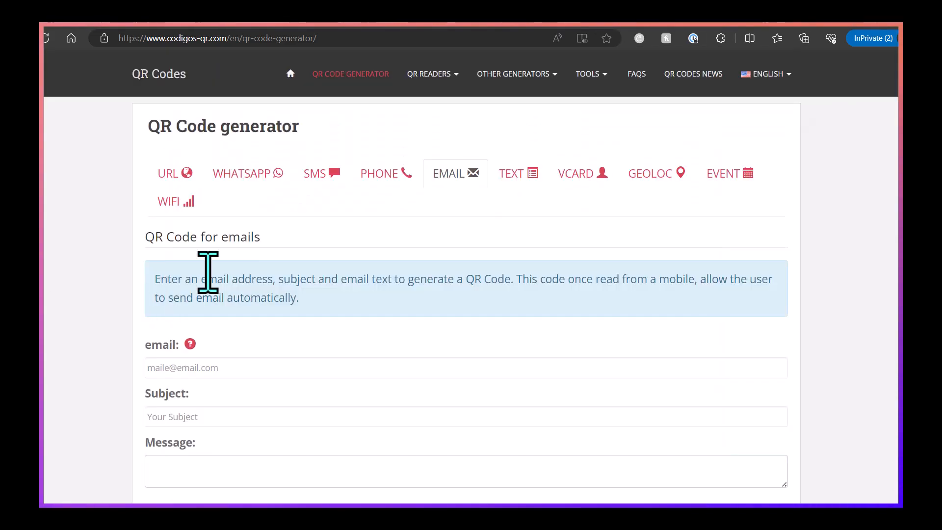
Examine the fields of the WhatsApp and SMS QR code forms, and look over the TecEg home page.
left_click(241, 179)
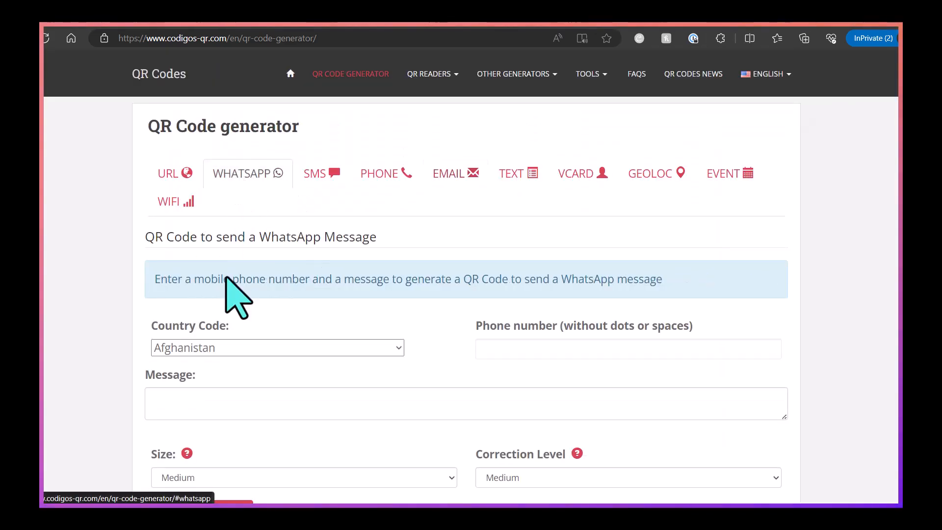
scroll(245, 351, "down", 1)
scroll(294, 314, "up", 1)
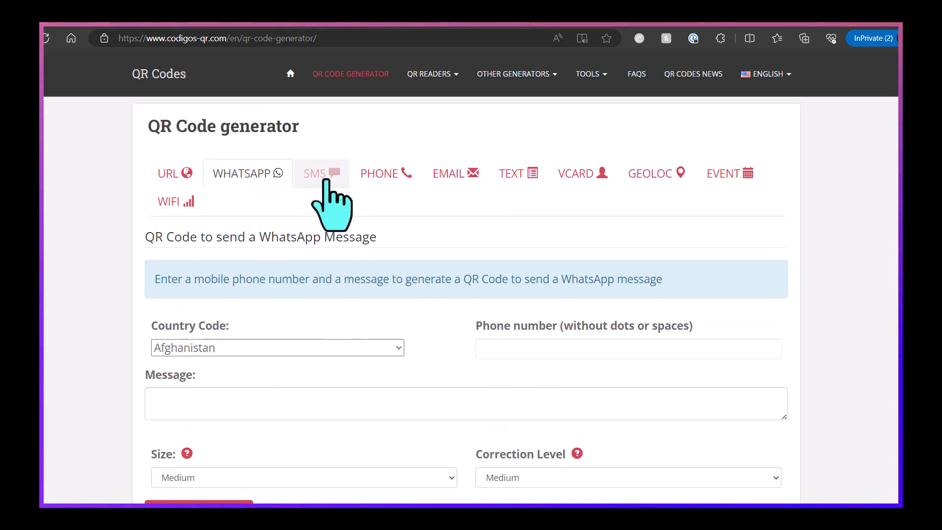
left_click(323, 177)
scroll(295, 346, "down", 1)
scroll(282, 326, "down", 2)
scroll(281, 320, "up", 2)
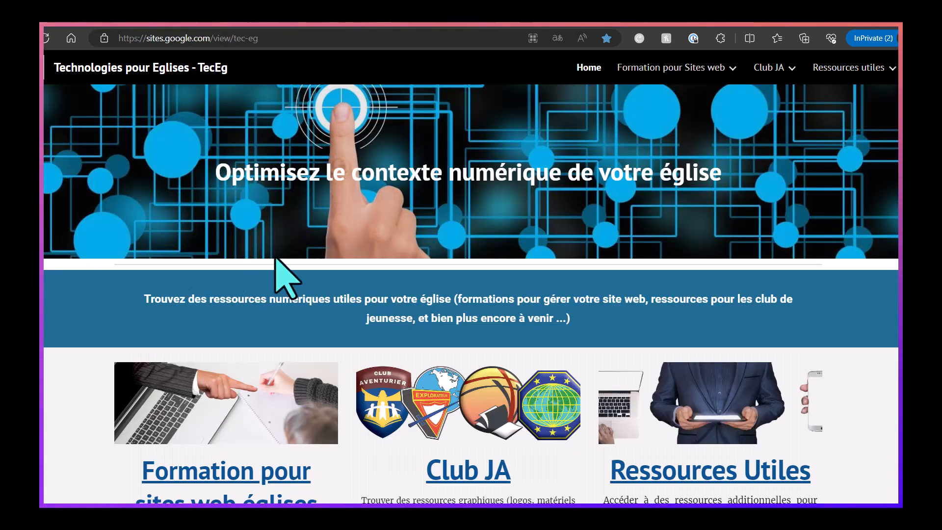
scroll(489, 271, "down", 10)
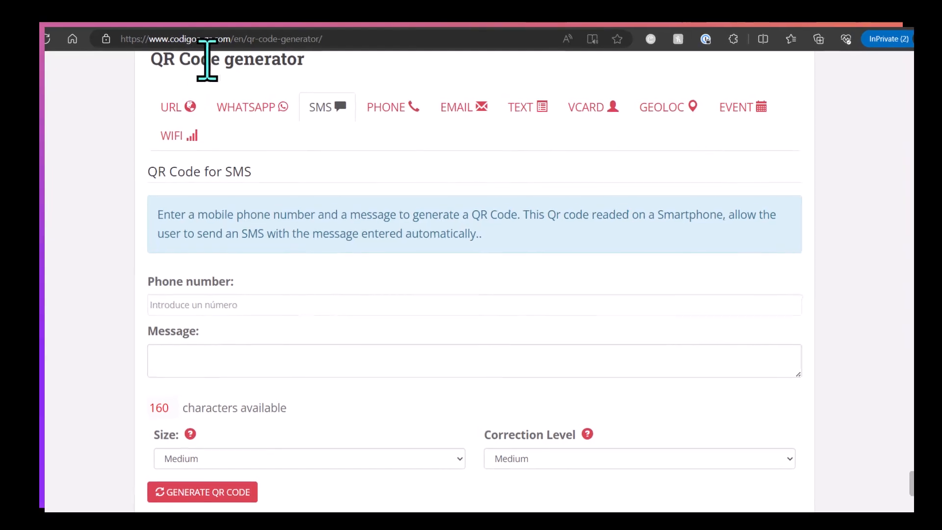
left_click(228, 39)
type("https://www.qrcode-monkey.com/")
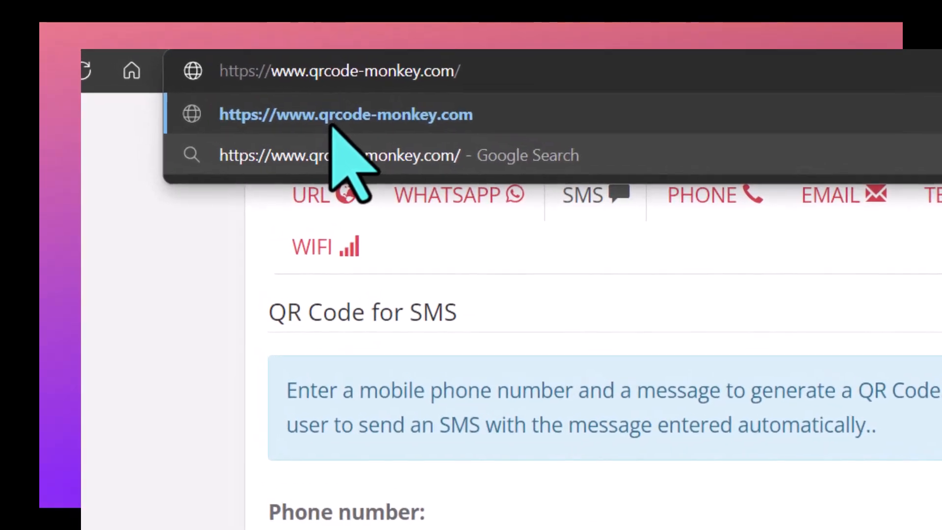
left_click(305, 115)
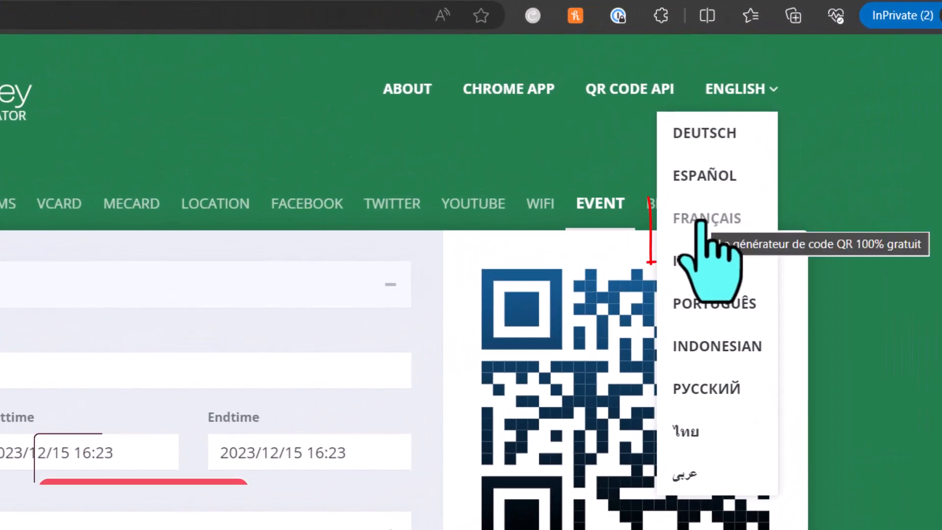
left_click(703, 219)
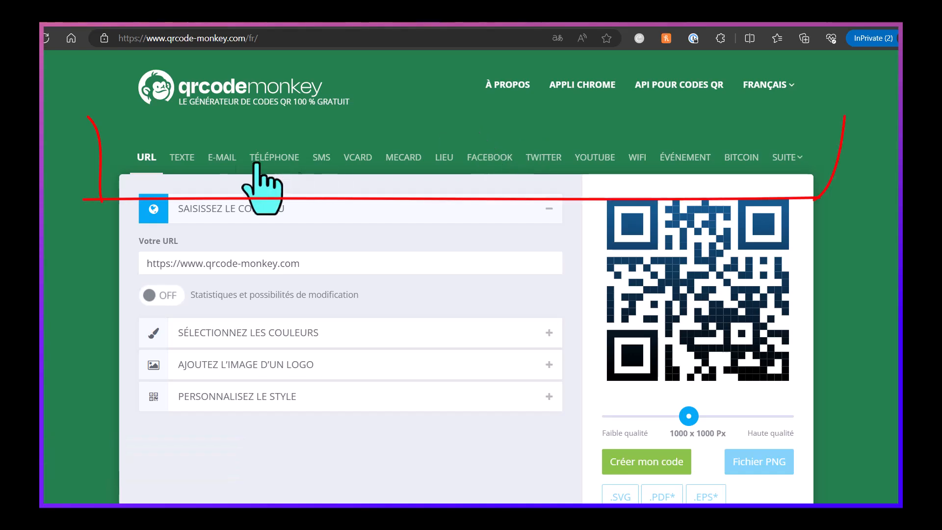
Examine the input forms of the other QR code types, including Texte, MeCard, Lieu and YouTube, and the additional types under Suite.
left_click(180, 161)
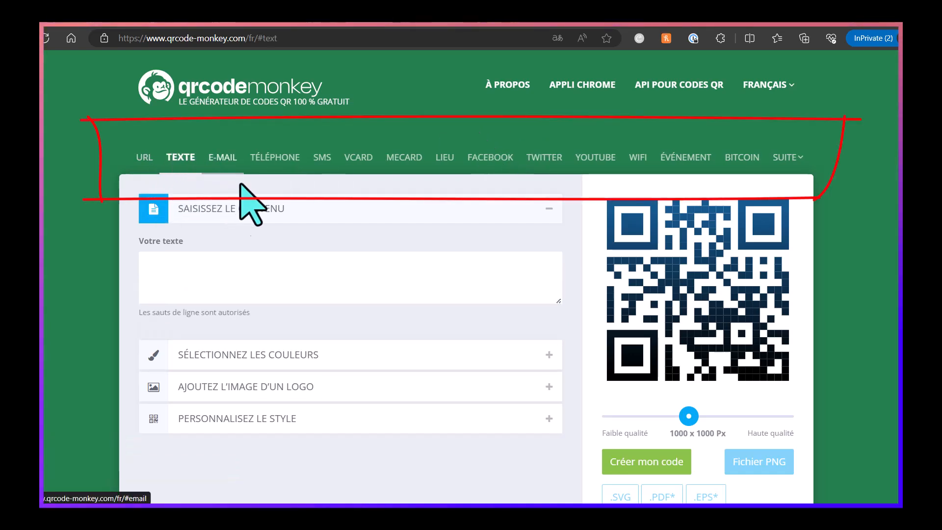
left_click(322, 158)
left_click(361, 158)
left_click(402, 158)
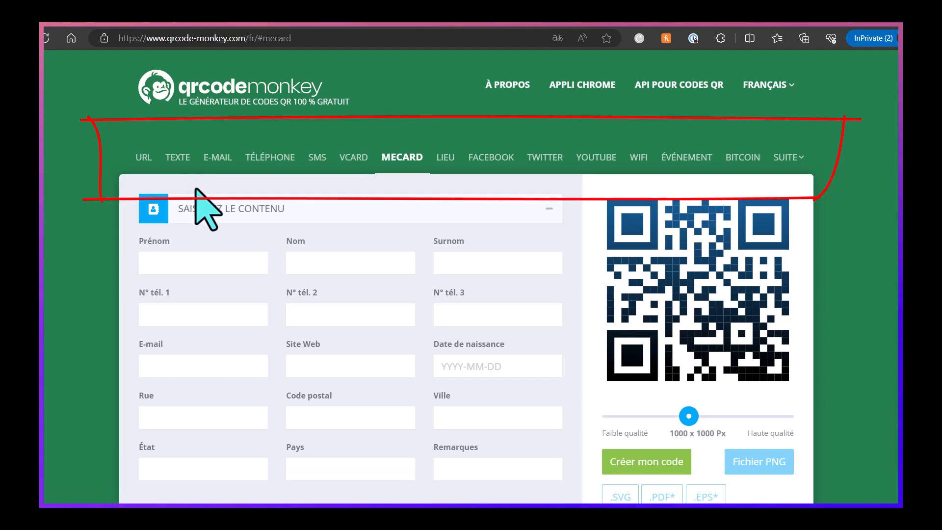
left_click(447, 159)
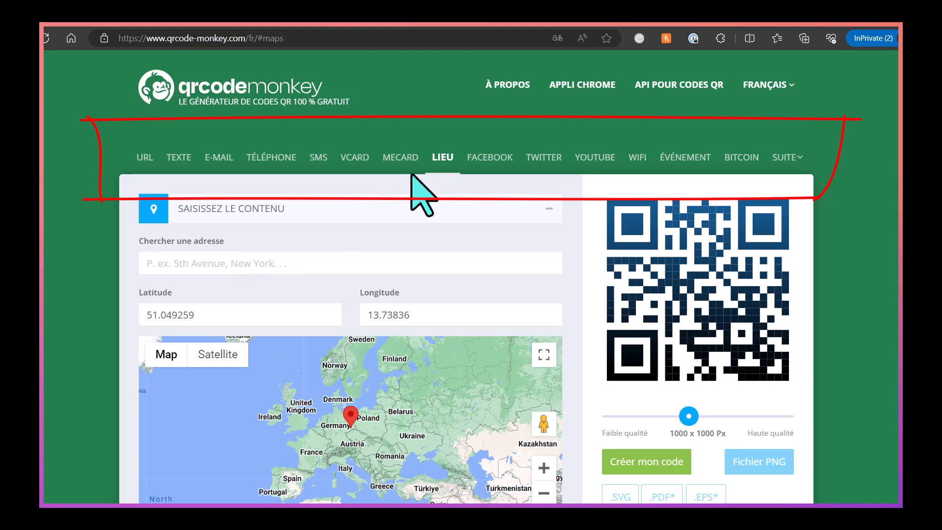
left_click(491, 158)
left_click(595, 159)
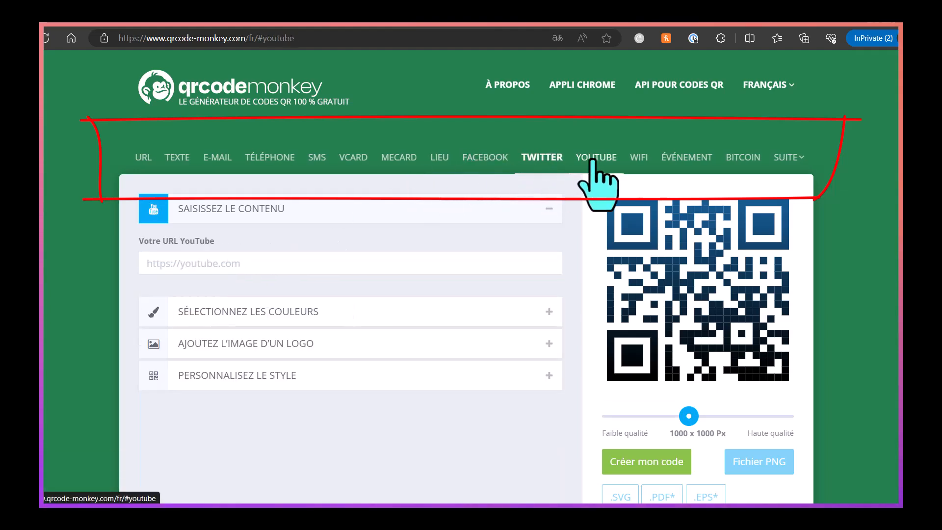
mouse_move(787, 159)
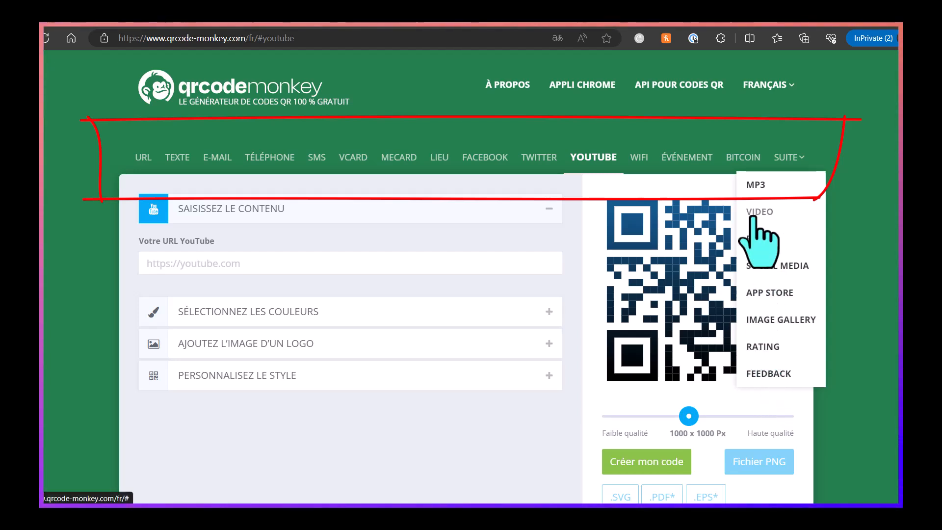
left_click(145, 159)
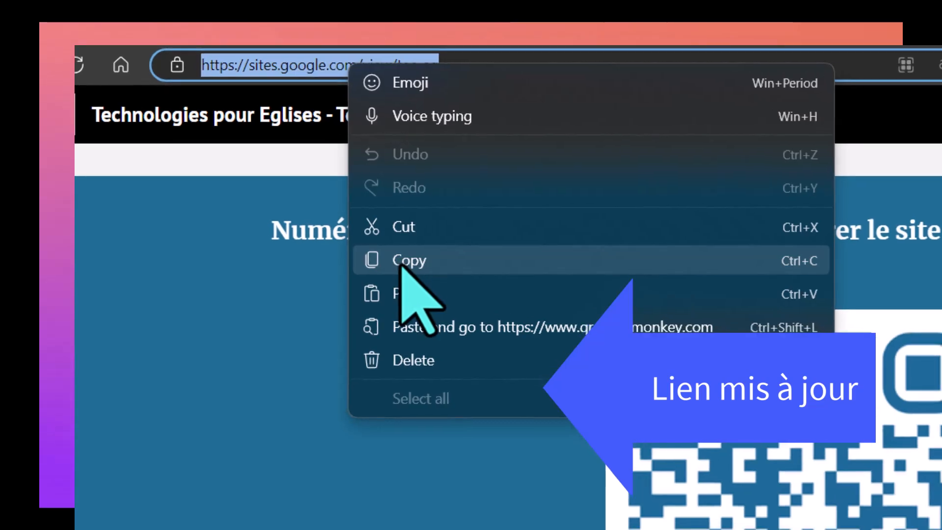
left_click(408, 261)
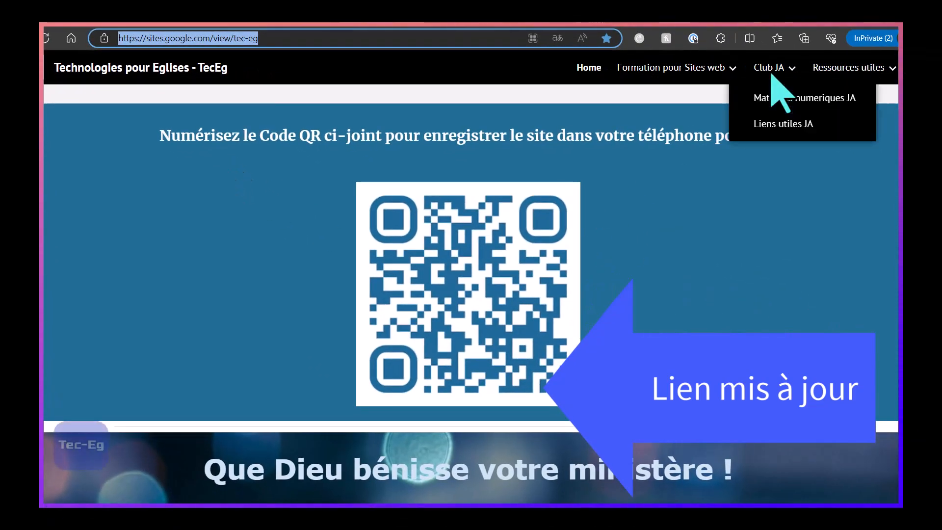
left_click(746, 16)
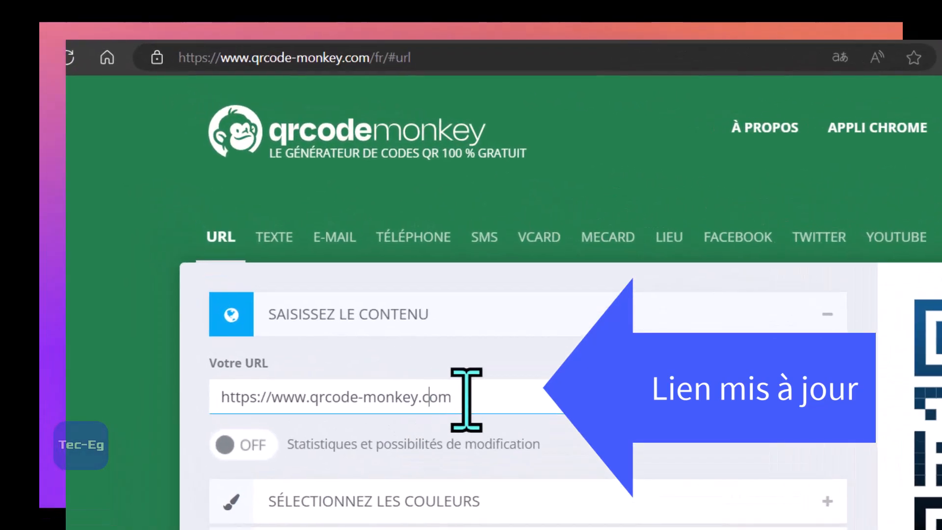
left_click_drag(298, 264, 137, 257)
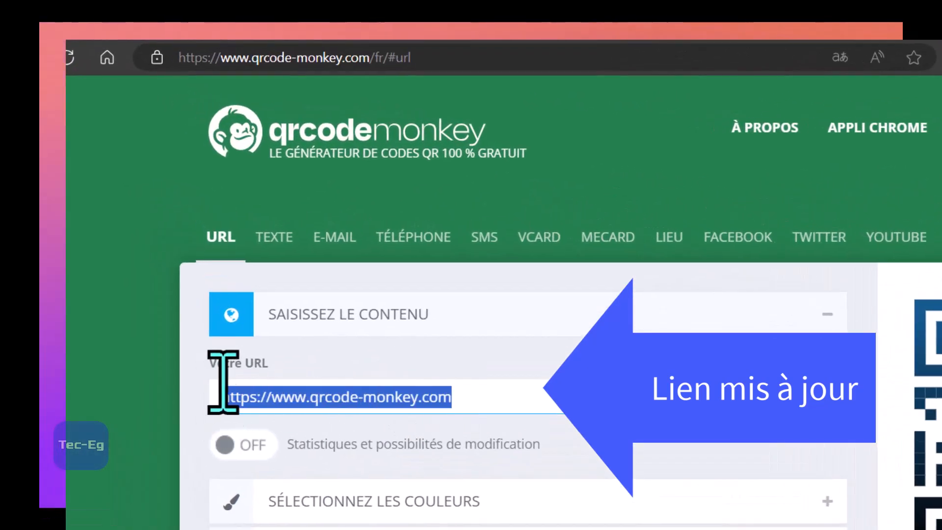
type("https://sites.google.com/view/tec-eg")
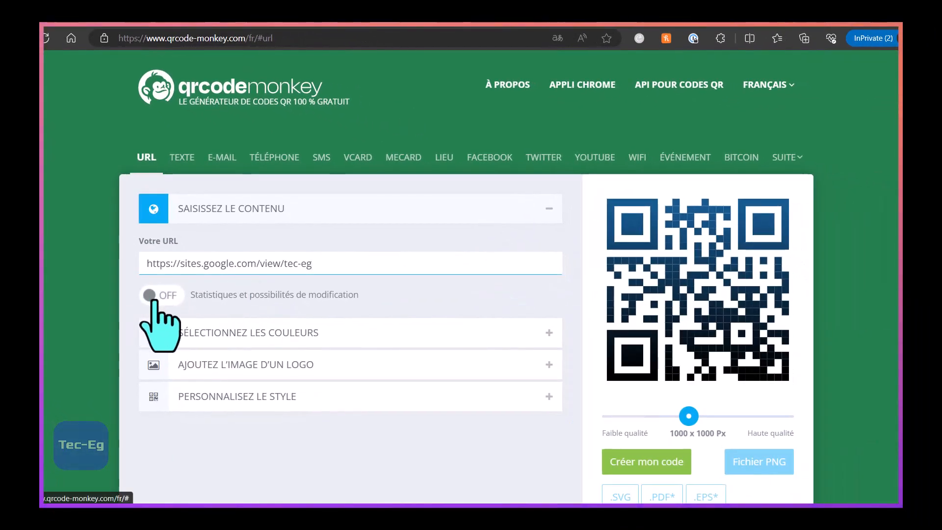
Set the QR code's foreground colour to the dark blue #174E78.
left_click(361, 335)
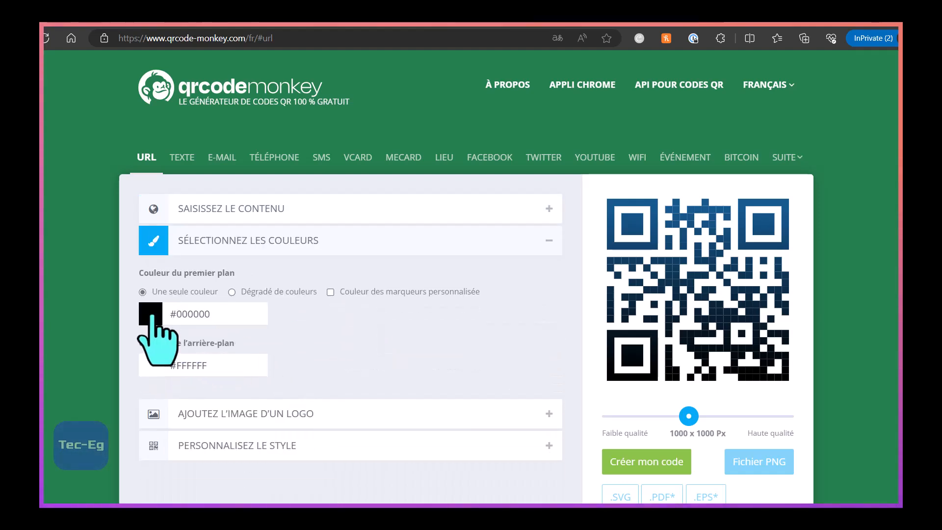
left_click(153, 317)
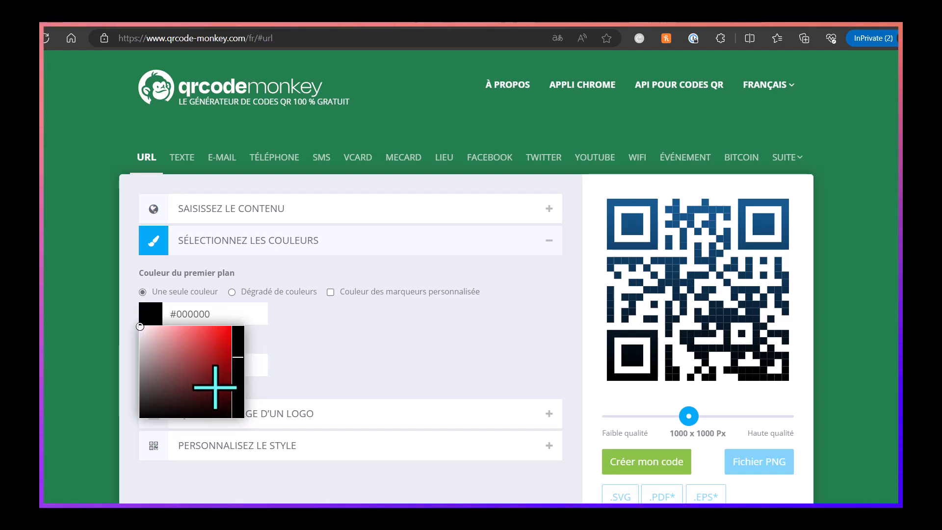
left_click(215, 388)
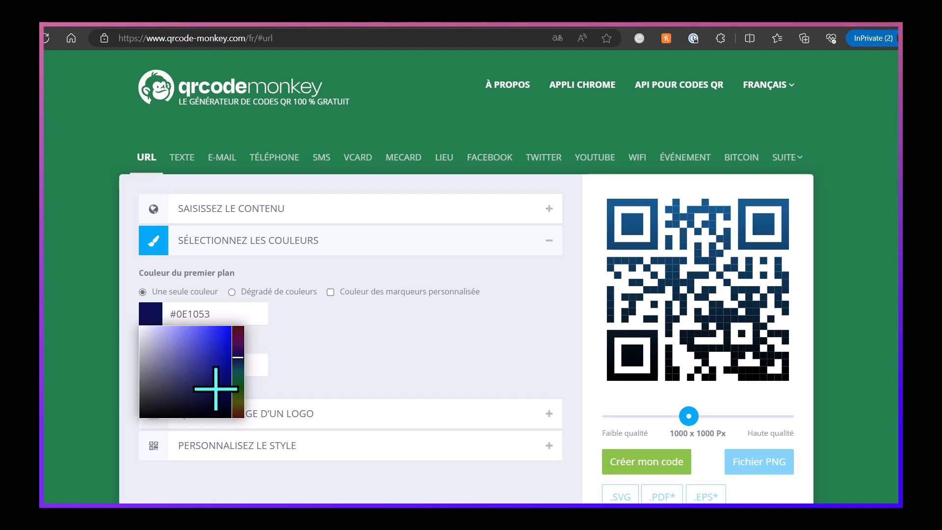
mouse_move(214, 381)
left_mouse_down()
mouse_move(214, 368)
mouse_move(199, 395)
mouse_move(204, 364)
mouse_move(213, 374)
left_mouse_up()
left_click(238, 382)
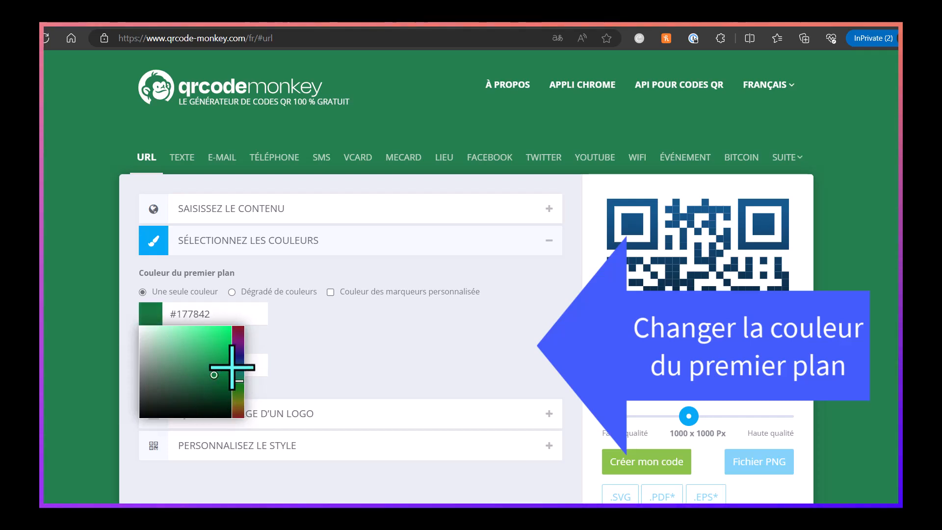
left_click(235, 367)
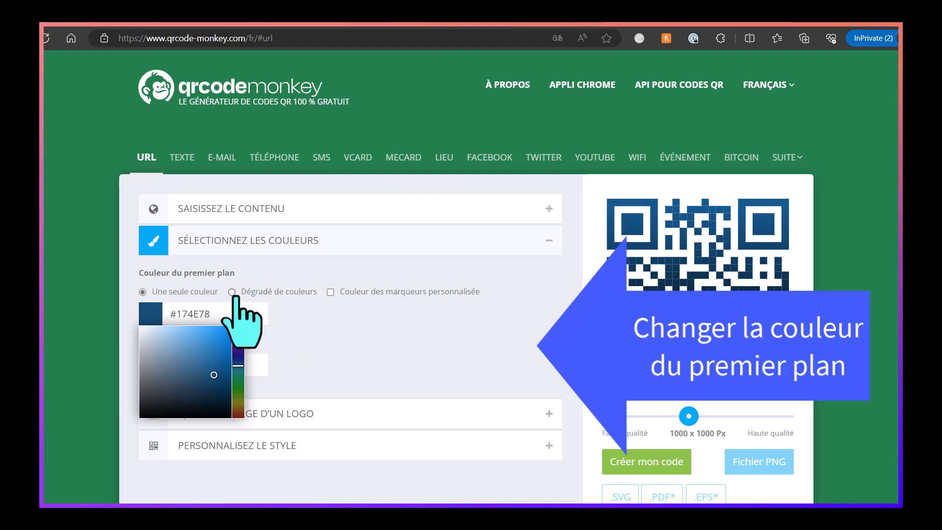
Switch the foreground to a colour gradient and set its second colour to the dark red #921E44.
left_click(233, 292)
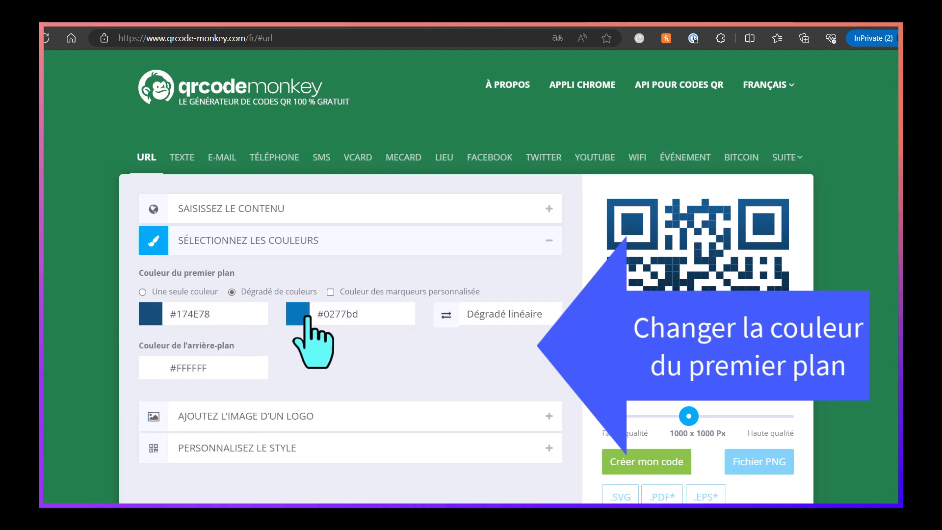
left_click(299, 317)
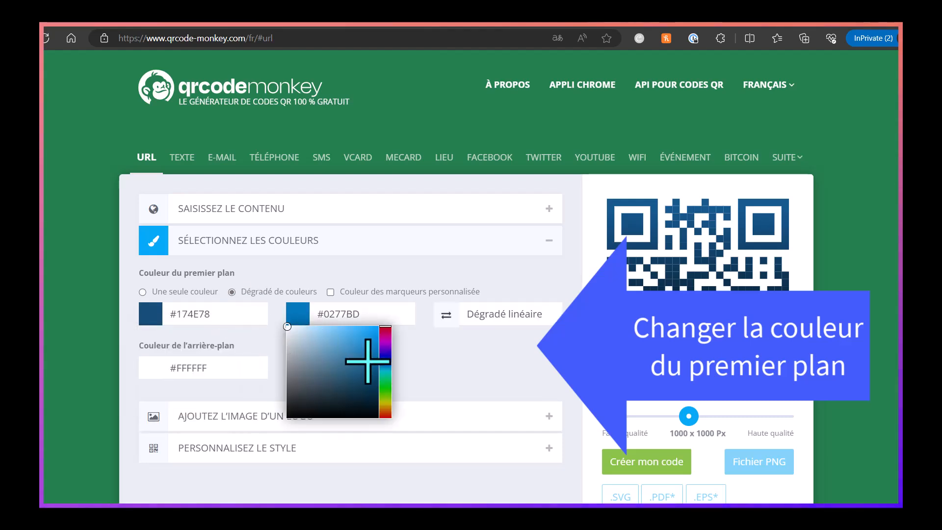
left_click(385, 342)
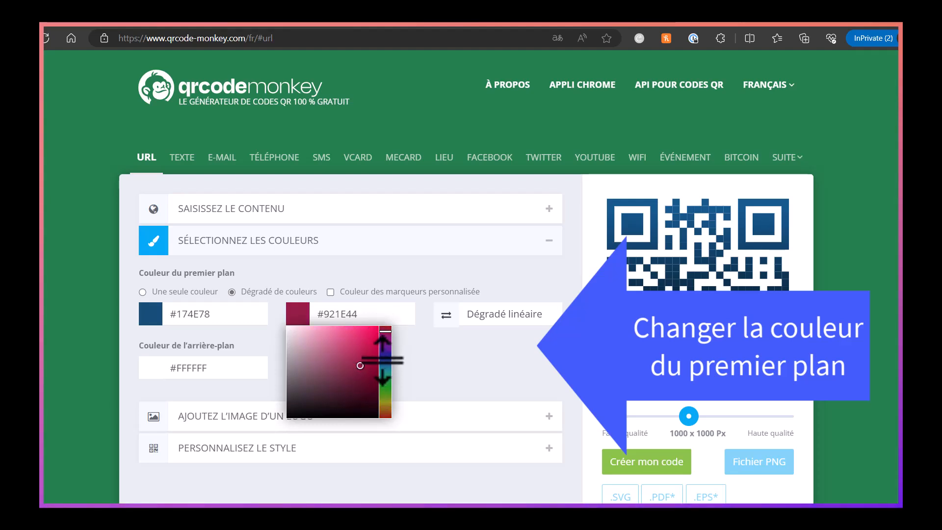
left_click(468, 358)
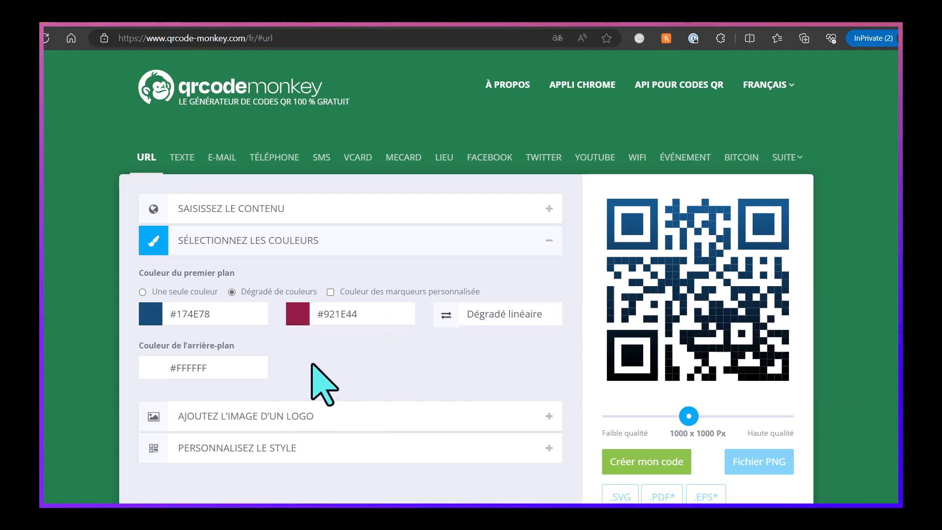
Add the SoundCloud logo from the gallery to the QR code.
scroll(343, 393, "down", 1)
left_click(292, 358)
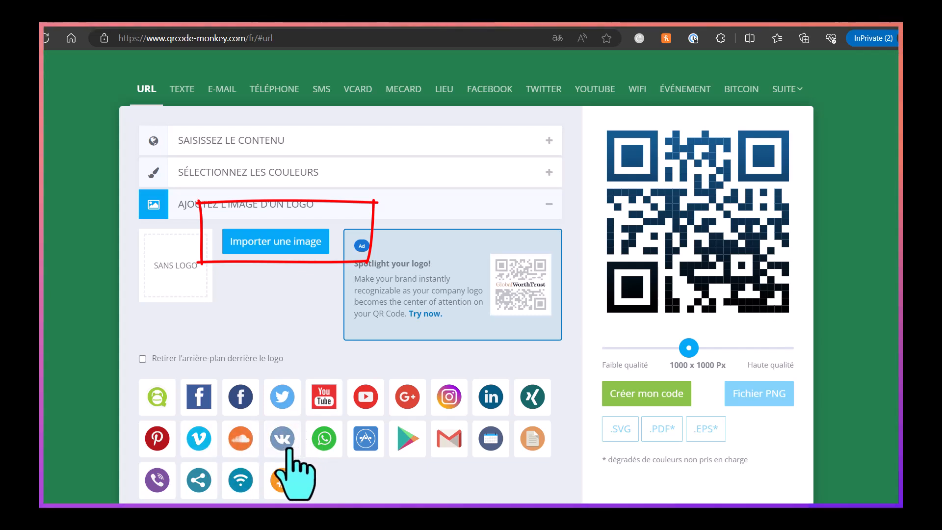
left_click(240, 432)
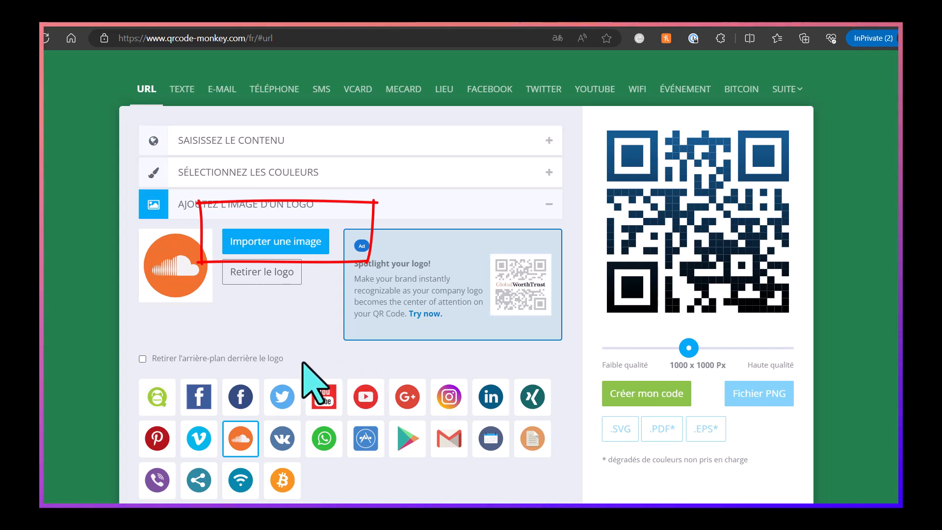
left_click(142, 358)
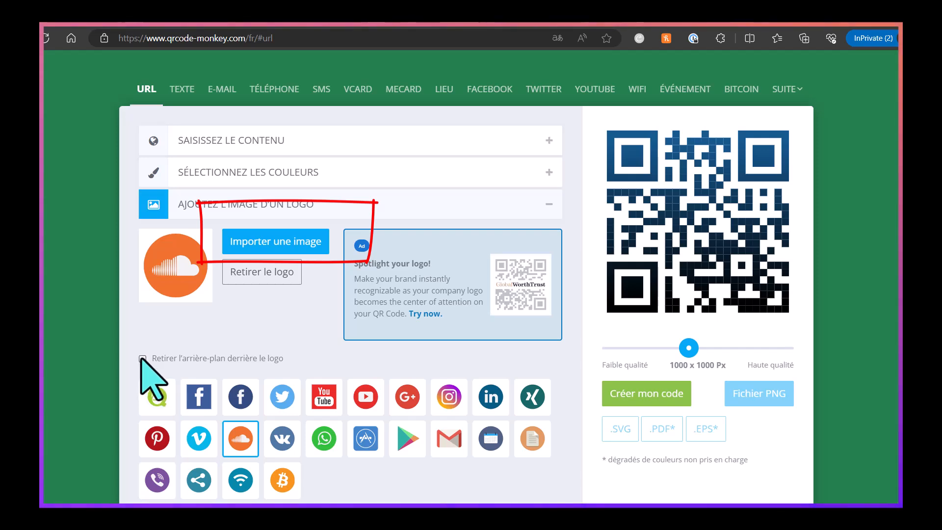
Set the QR code's body shape to the second pattern, made of small irregular squares.
scroll(242, 356, "down", 1)
scroll(242, 356, "down", 3)
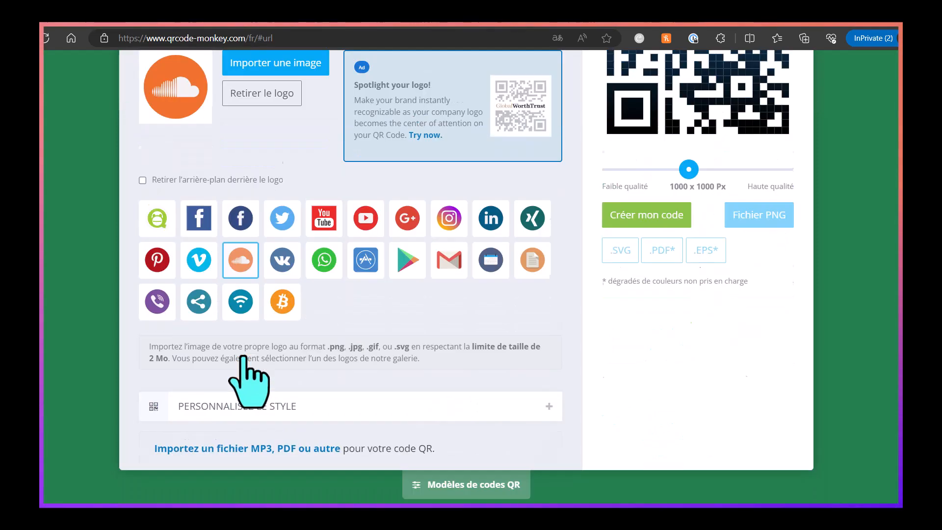
left_click(255, 381)
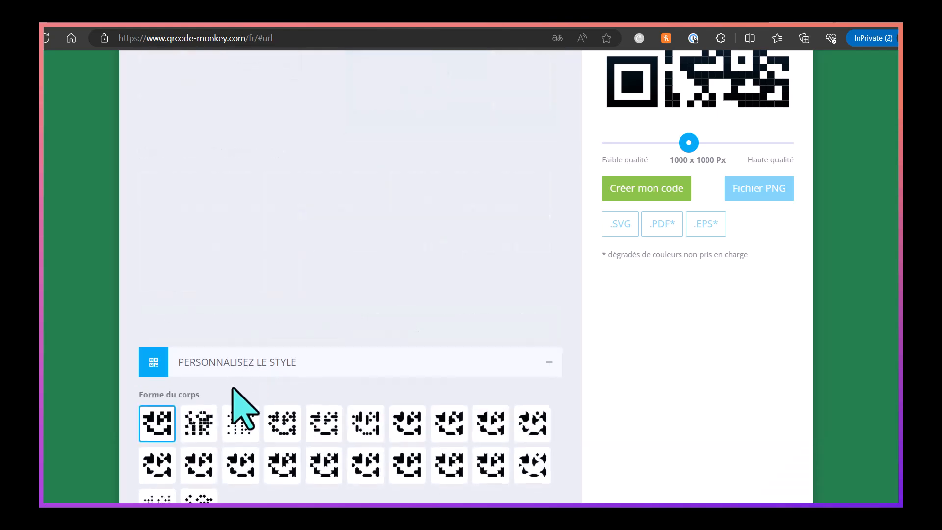
scroll(242, 408, "down", 5)
scroll(246, 344, "up", 1)
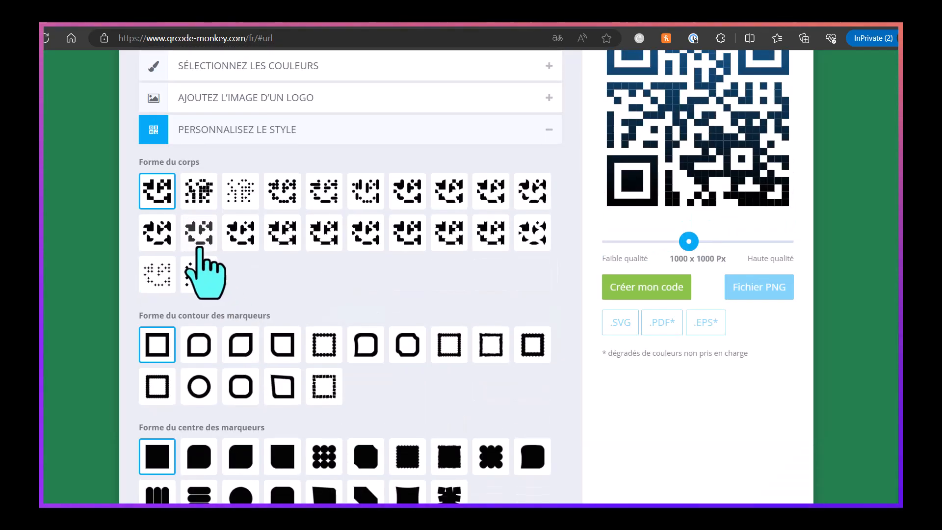
left_click(201, 189)
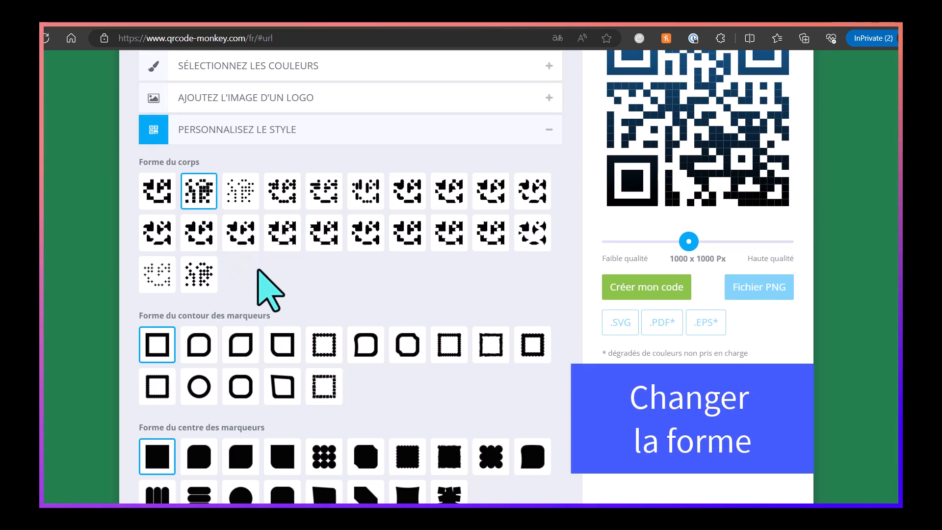
Set the QR code's marker outlines to the rounded square frame and the marker centres to the matching rounded square.
scroll(216, 392, "down", 1)
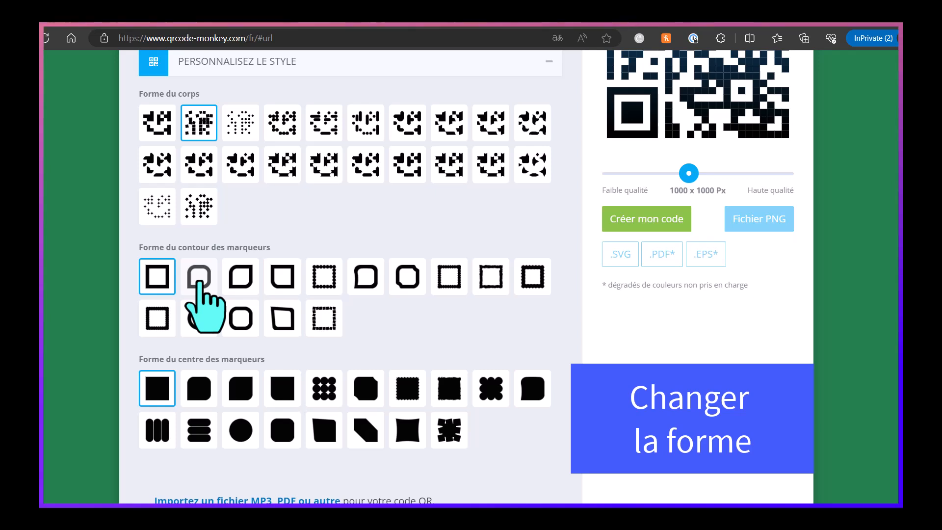
left_click(236, 320)
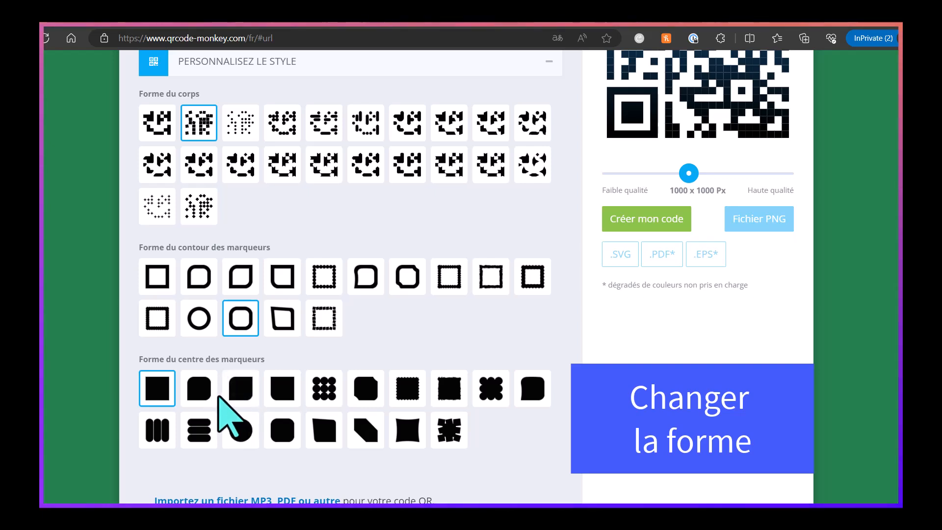
left_click(279, 427)
scroll(282, 343, "down", 3)
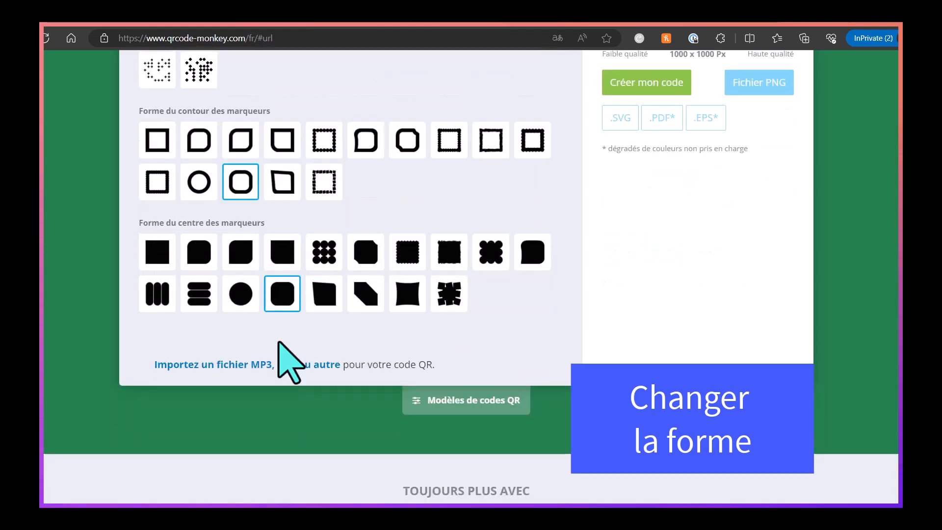
Generate the customized QR code at a quality of 1000 x 1000 px.
scroll(282, 344, "up", 6)
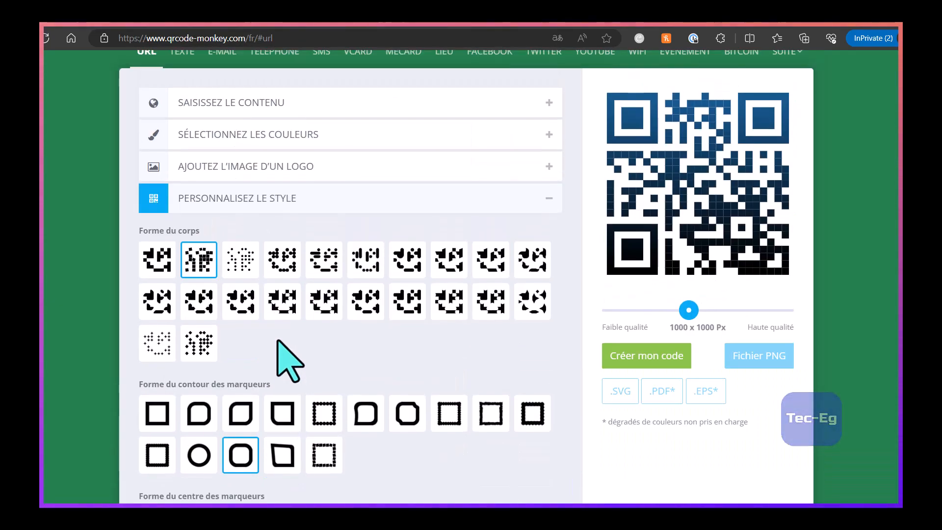
scroll(289, 361, "up", 2)
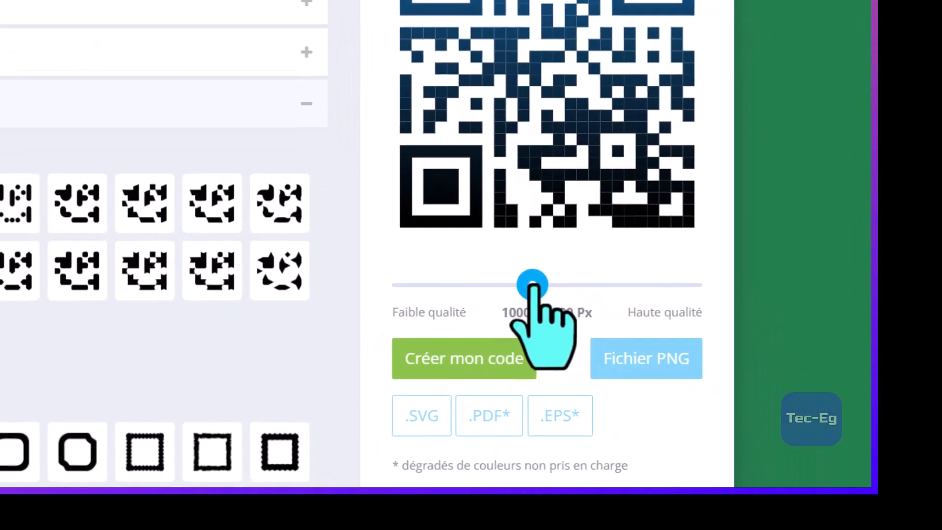
mouse_move(533, 285)
left_mouse_down()
mouse_move(597, 284)
mouse_move(533, 284)
left_mouse_up()
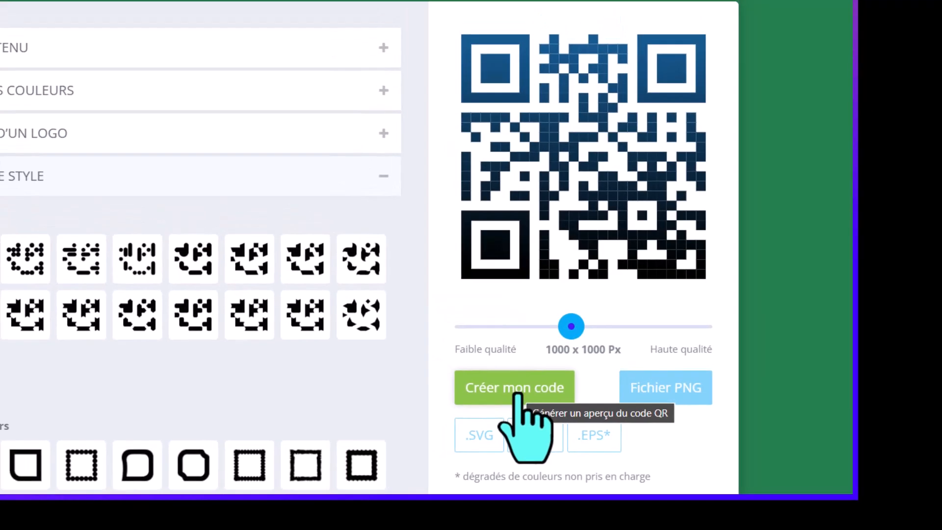
left_click(469, 371)
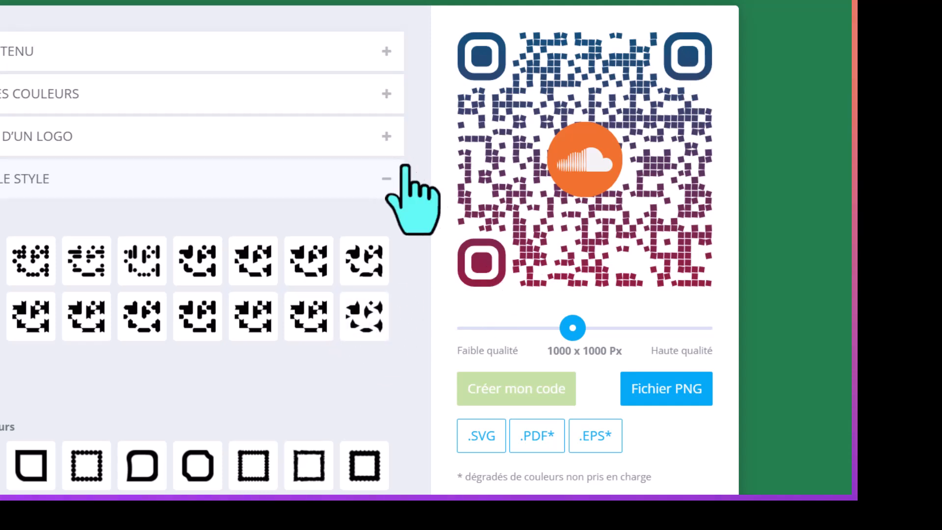
Download the QR code as a PNG and save it in the TMP-Tuto folder as tec-eg-qr-code-main-site-2.
left_click(651, 393)
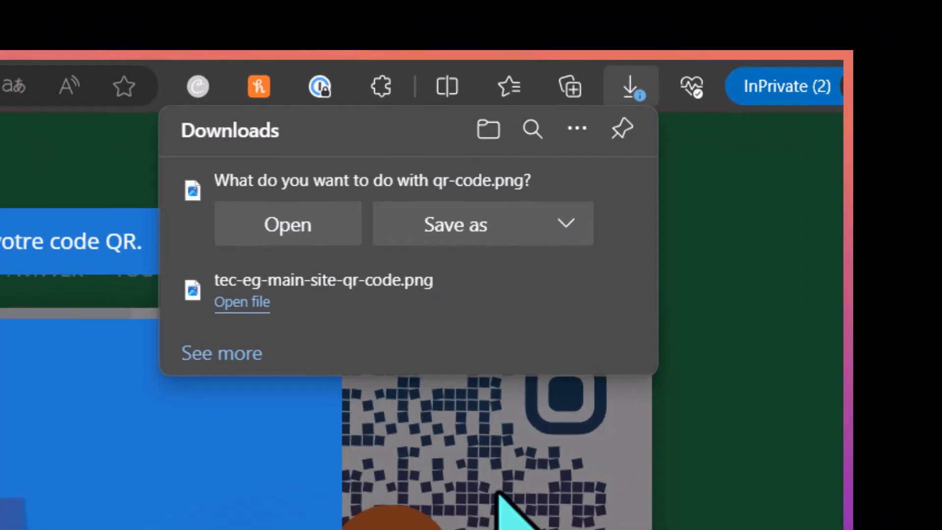
left_click(453, 238)
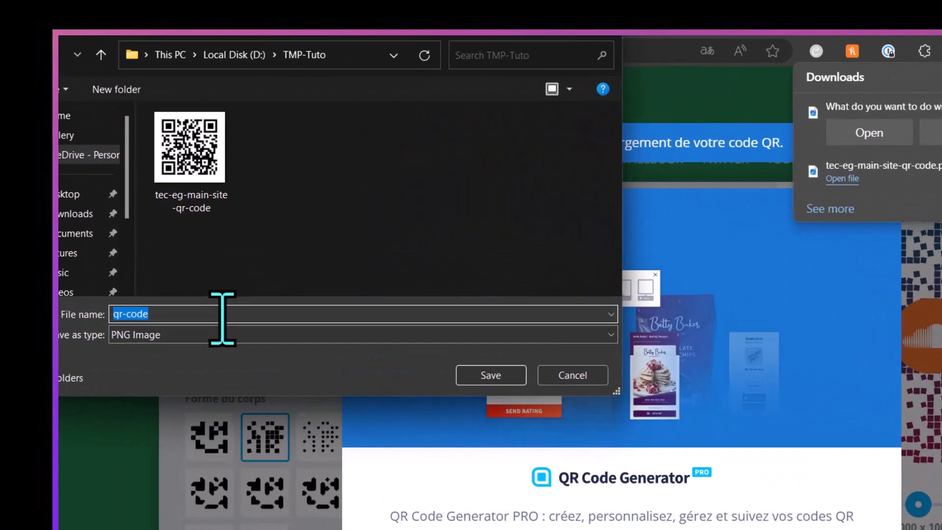
left_click(165, 238)
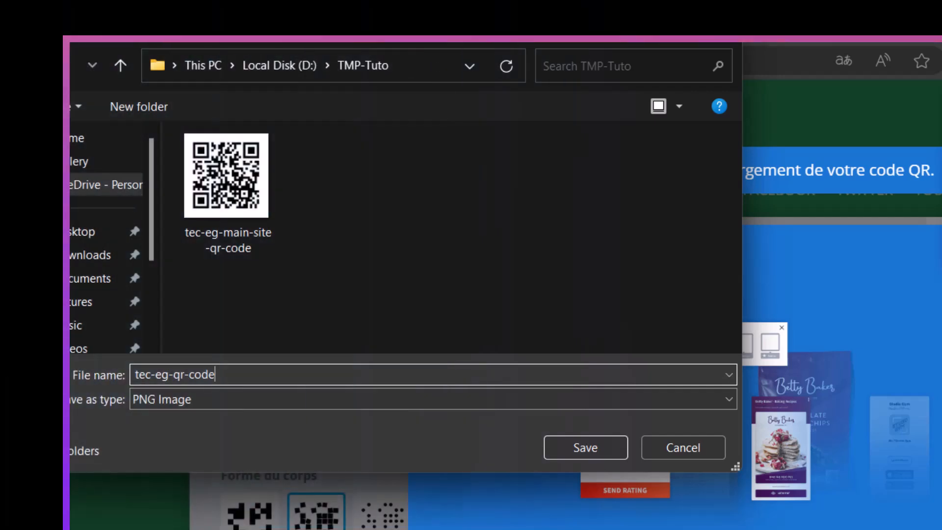
type("main-site-2")
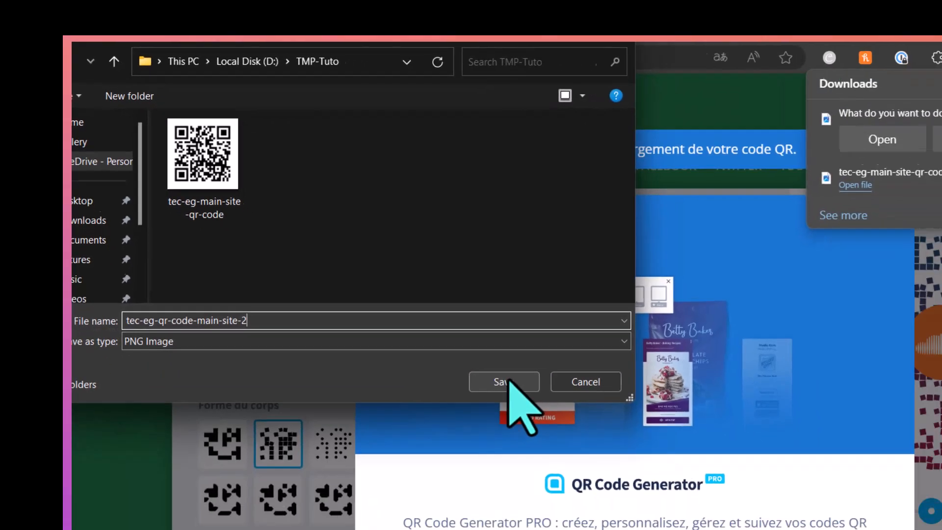
left_click(587, 447)
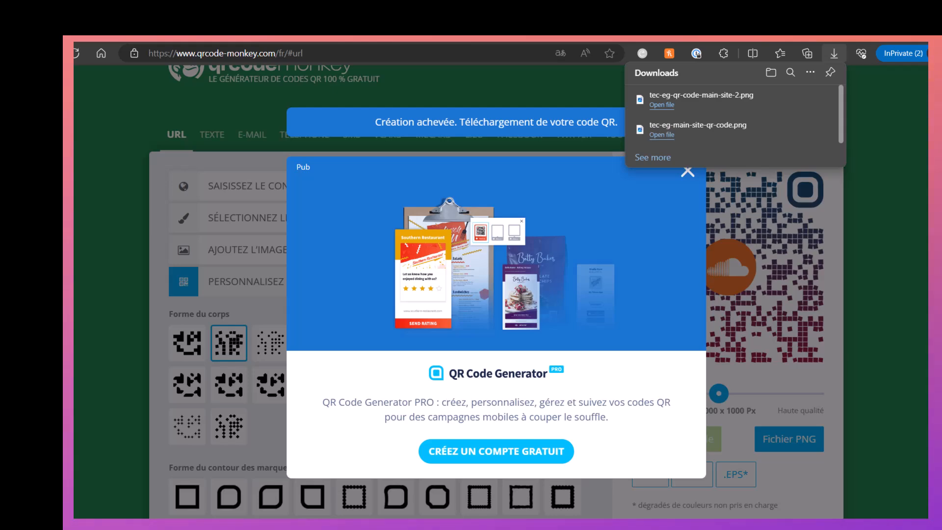
Bring up the TMP-Tuto folder in File Explorer and check the saved SoundCloud-logo QR code image.
key("super+Right")
left_click_drag(122, 120, 241, 165)
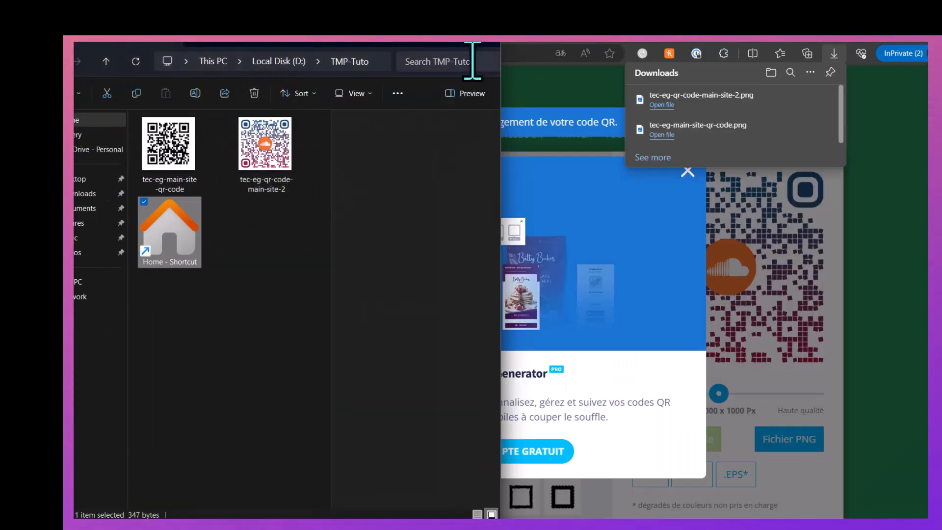
left_click_drag(393, 53, 486, 111)
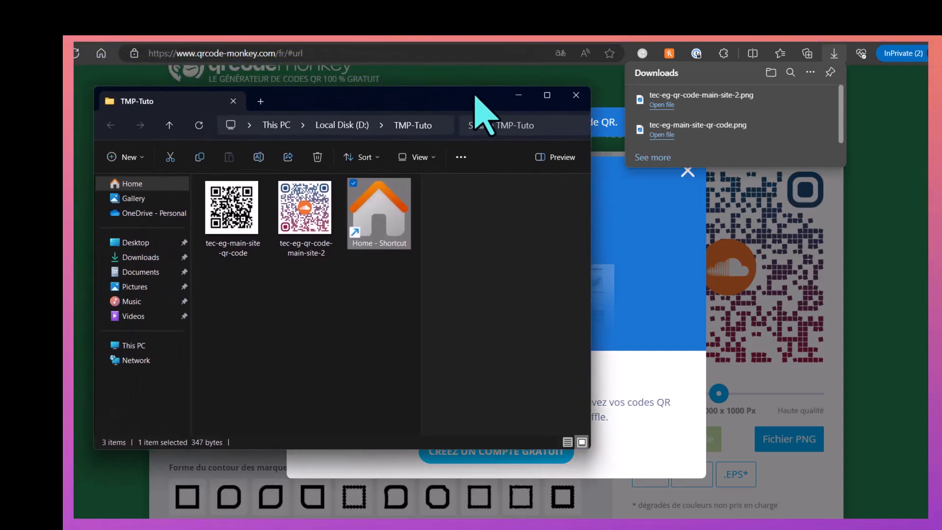
left_click(306, 216)
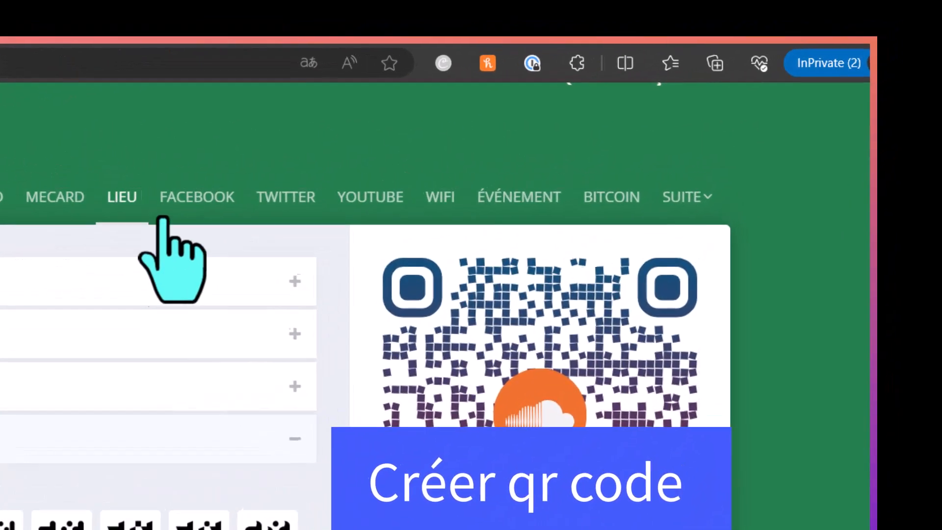
Choose YouTube as the QR code's content type, and open the logo overview video on YouTube from the TecEg site's "Matériels numériques JA" page.
left_click(363, 198)
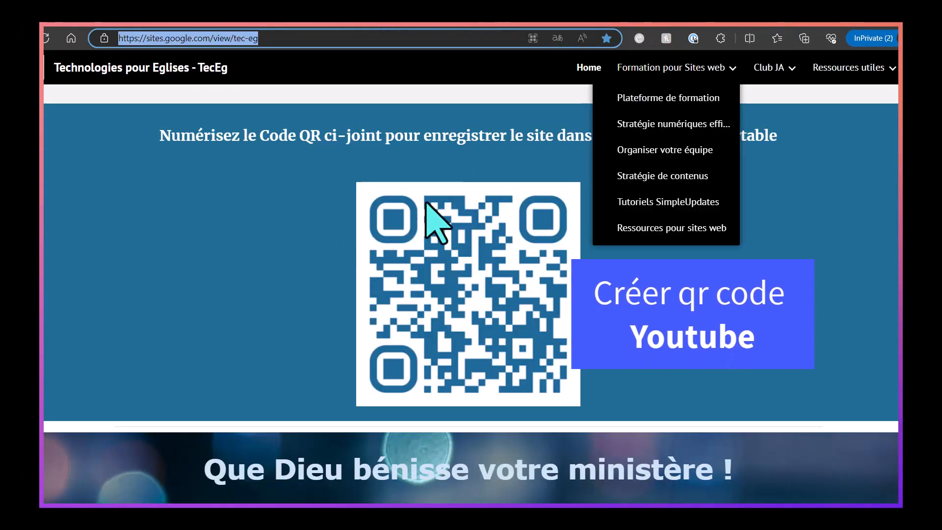
scroll(408, 205, "up", 4)
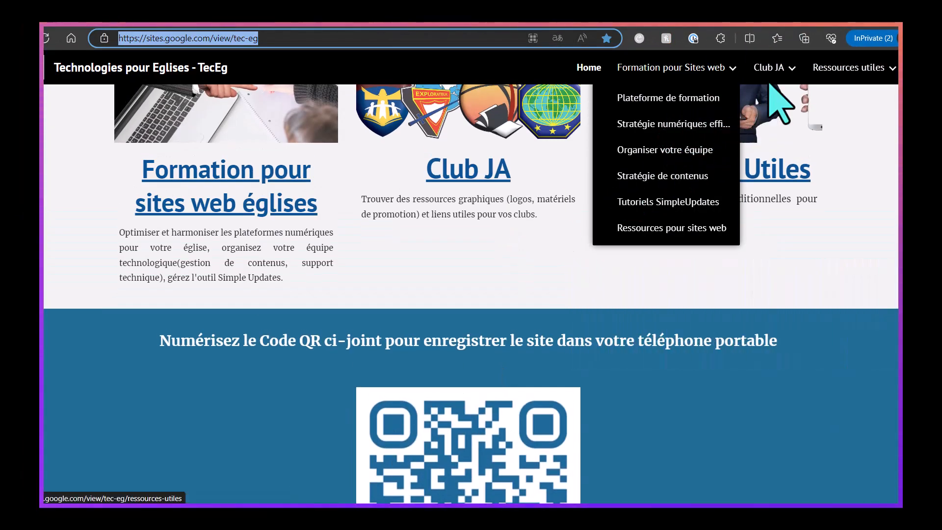
mouse_move(780, 70)
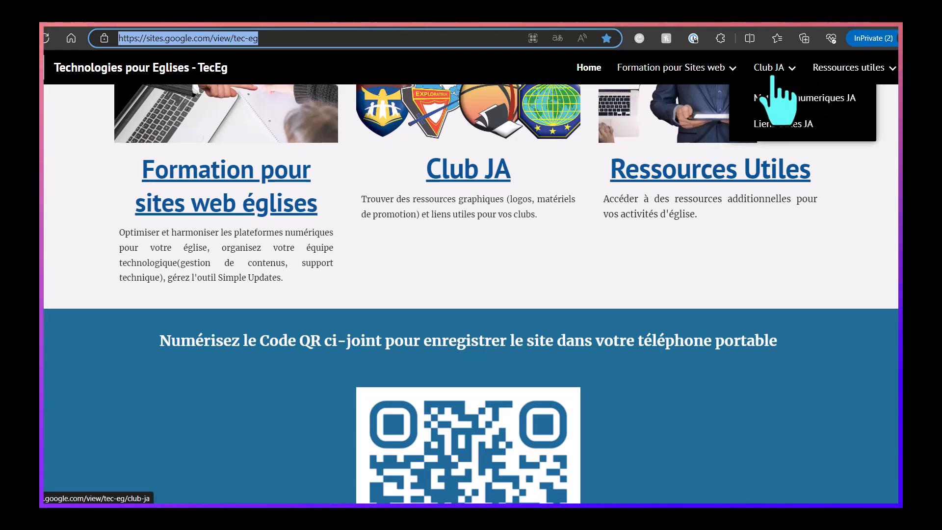
left_click(784, 100)
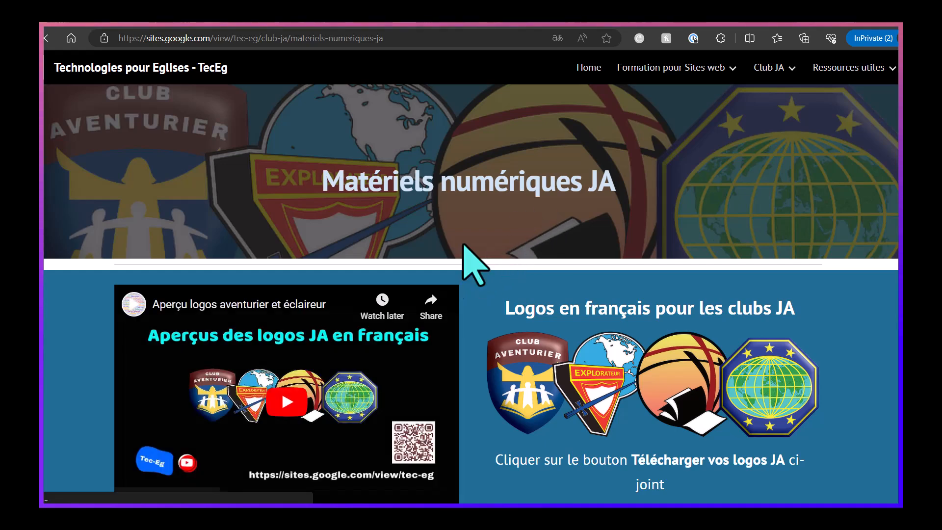
scroll(366, 349, "down", 1)
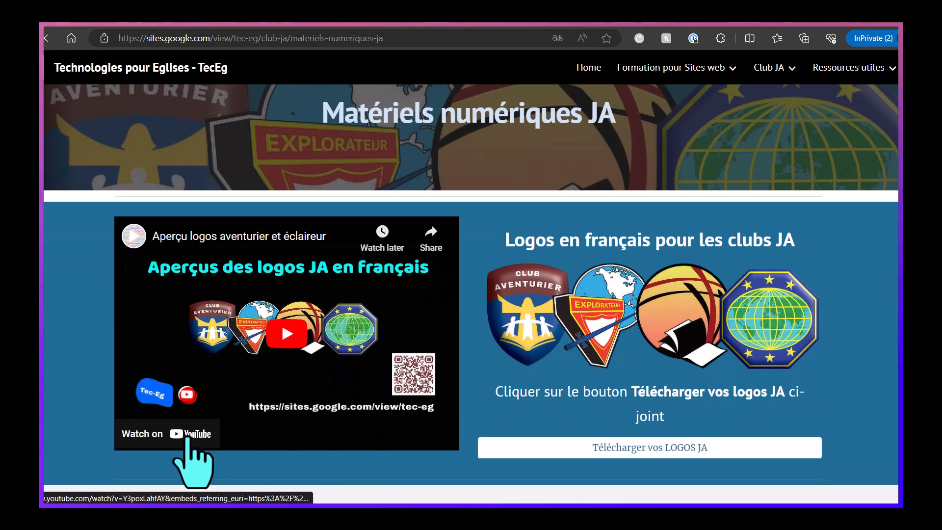
left_click(191, 436)
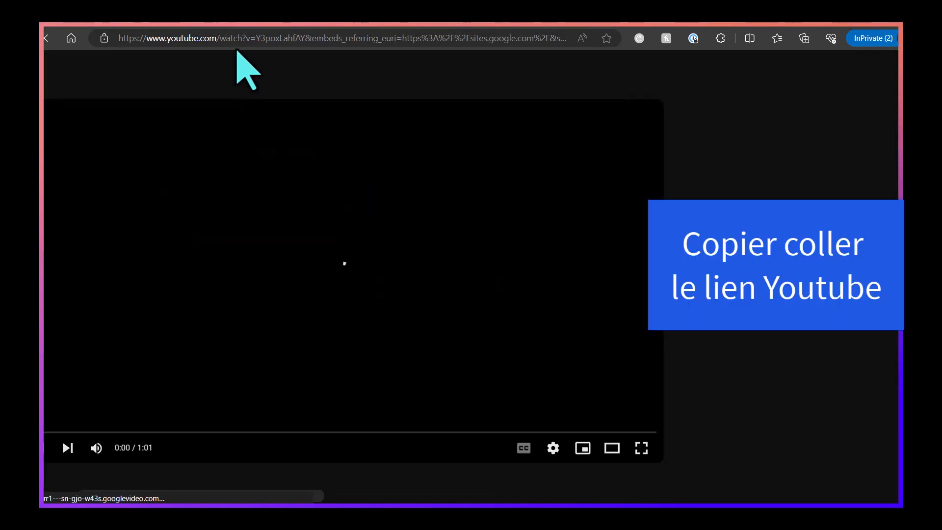
left_click(230, 39)
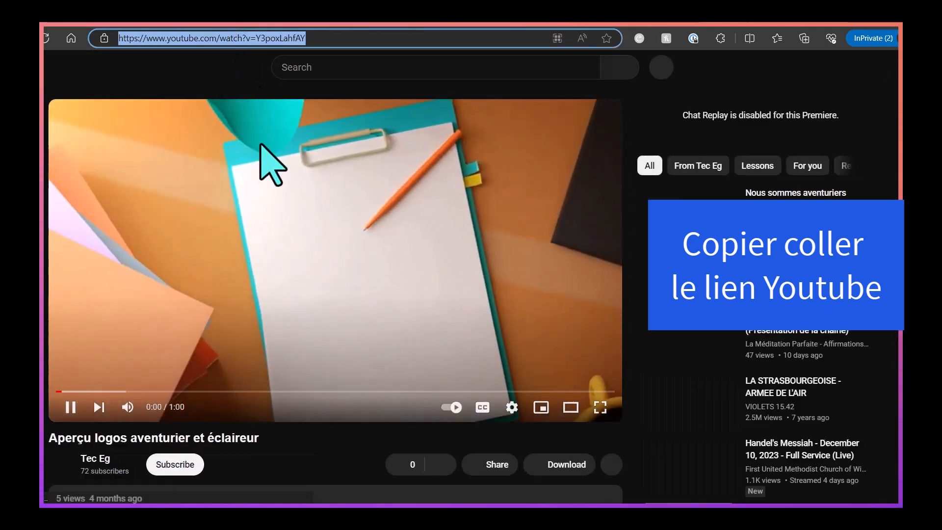
left_click(70, 407)
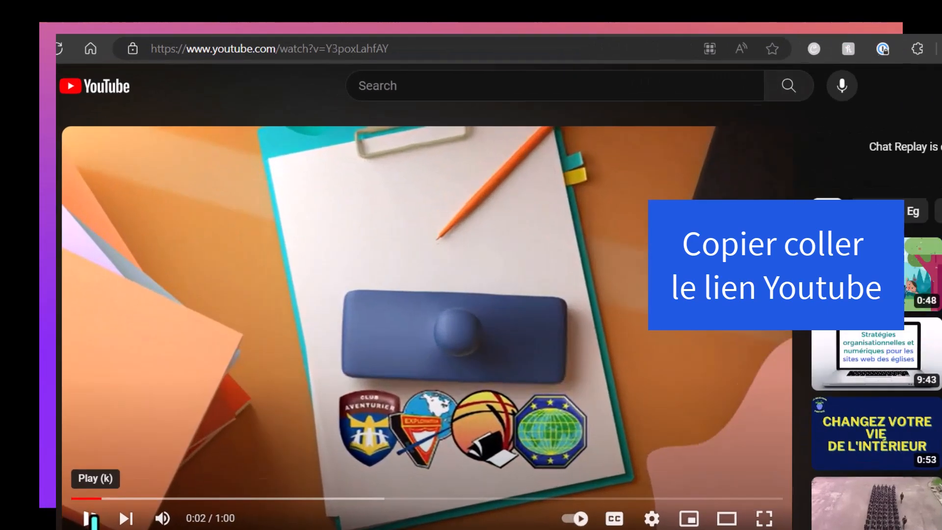
left_click(496, 74)
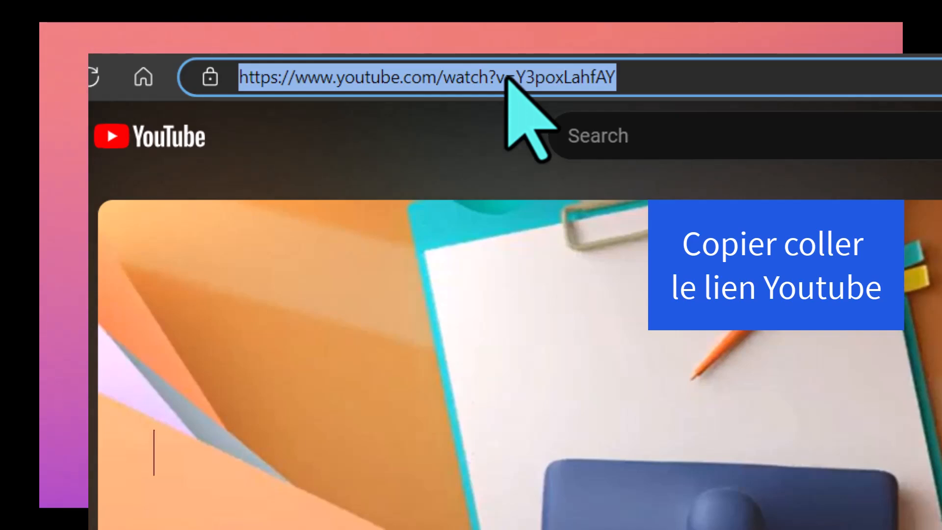
right_click(508, 79)
left_click(579, 309)
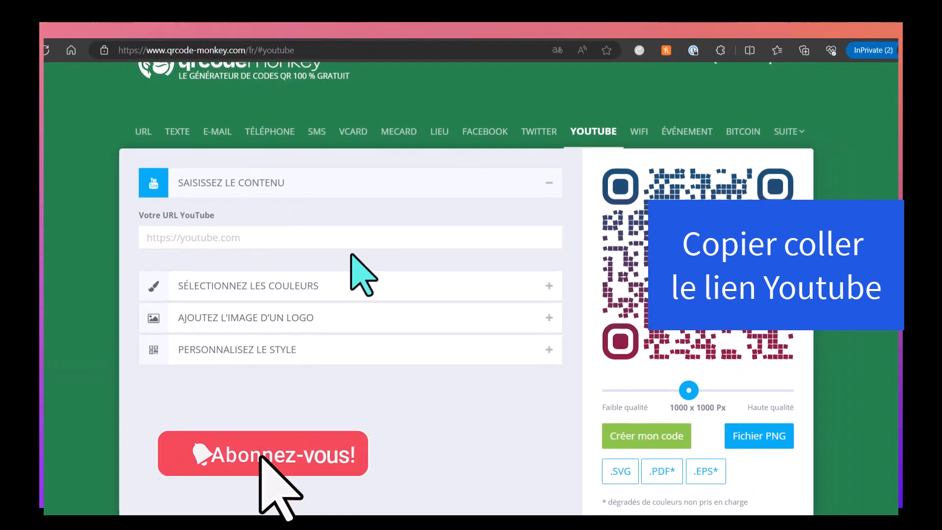
right_click(162, 239)
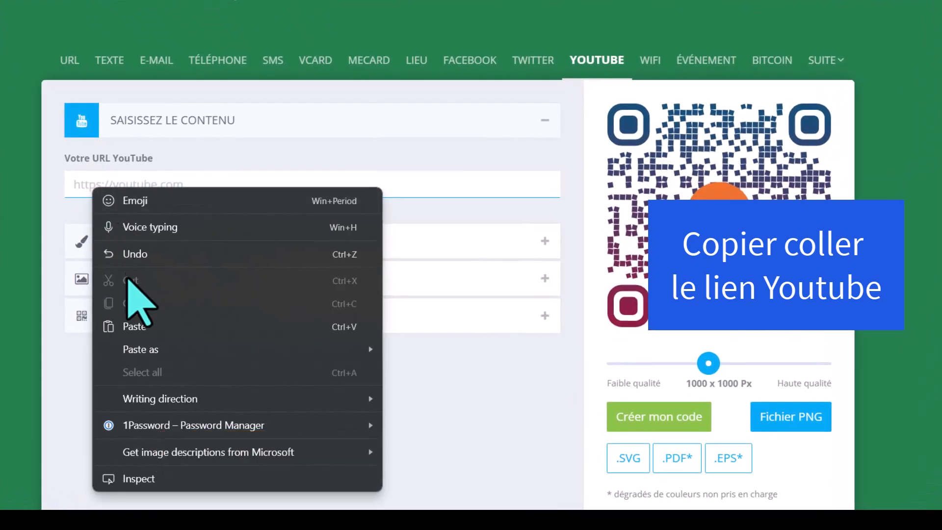
left_click(141, 326)
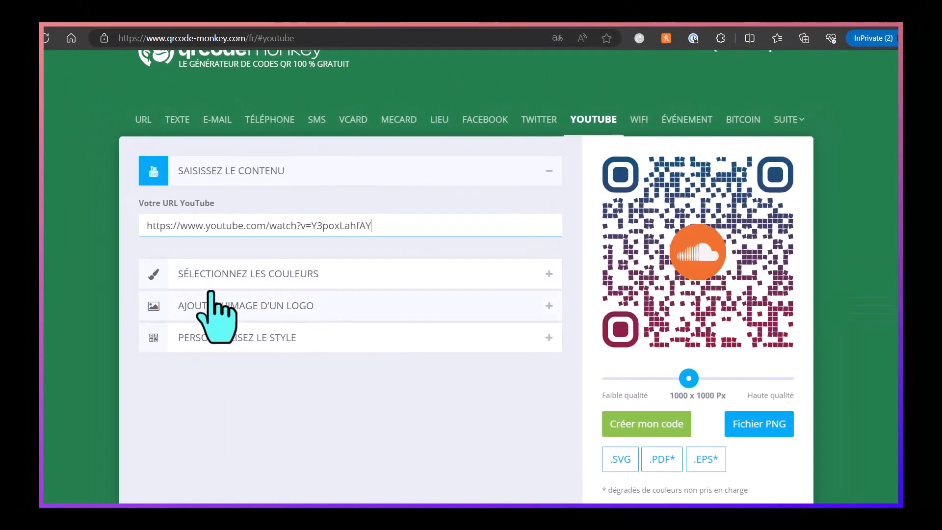
Replace the QR code's SoundCloud logo with the round red YouTube logo from the gallery.
left_click(212, 275)
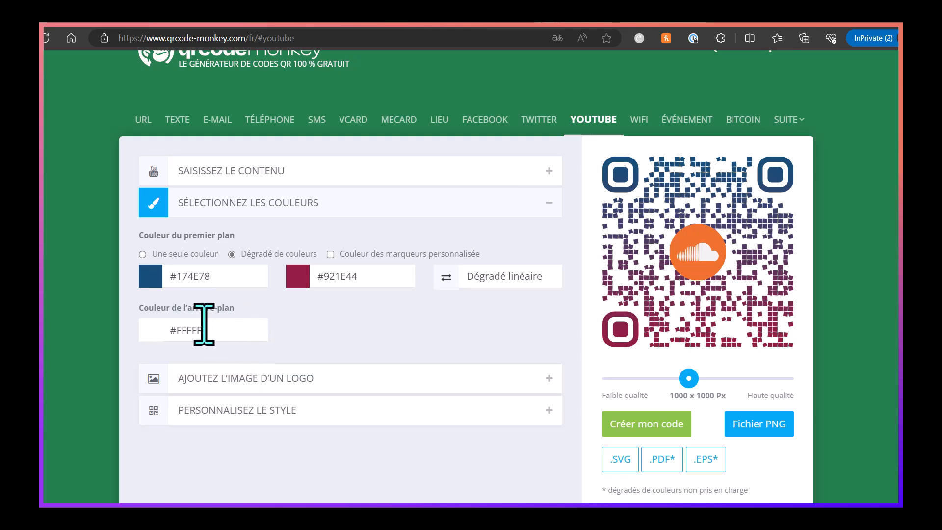
left_click(255, 379)
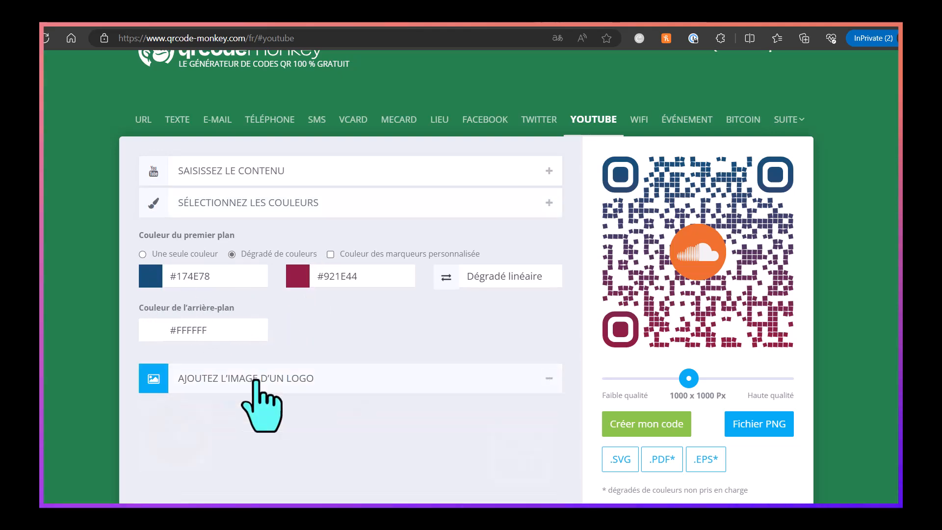
scroll(244, 374, "down", 2)
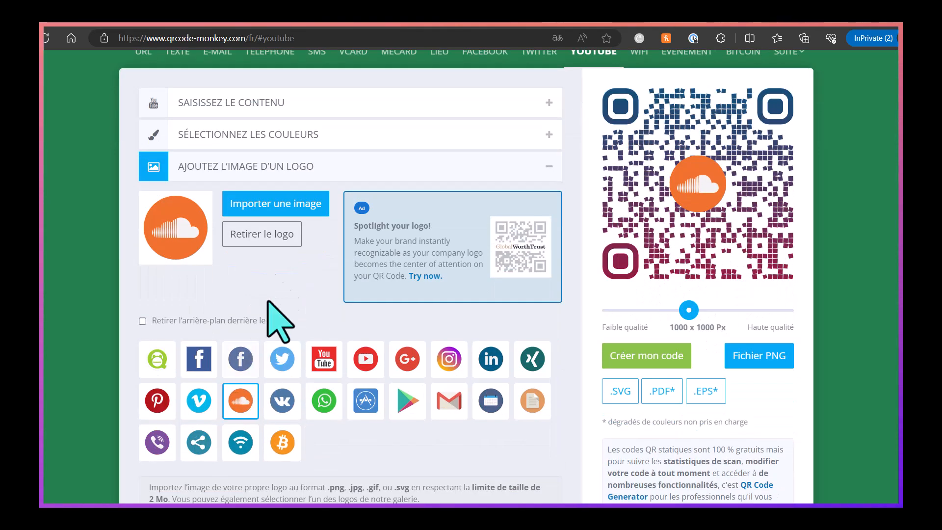
left_click(259, 236)
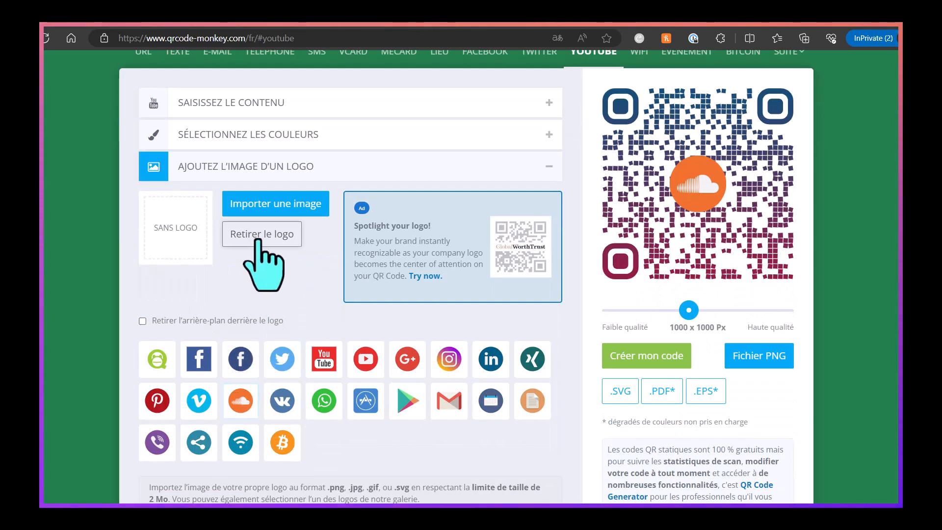
left_click(367, 366)
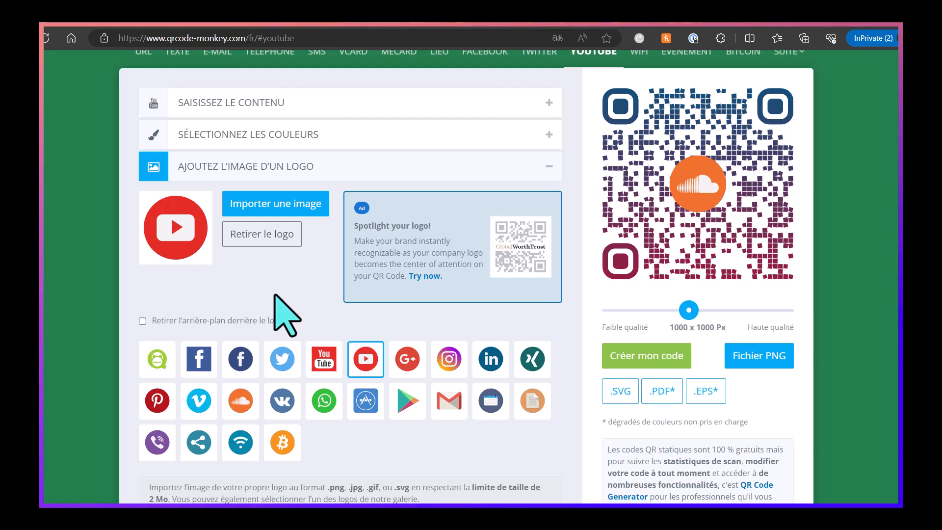
Set the marker outlines to the second frame shape and the marker centres to the nine-dot grid, and generate the YouTube QR code.
scroll(276, 293, "down", 4)
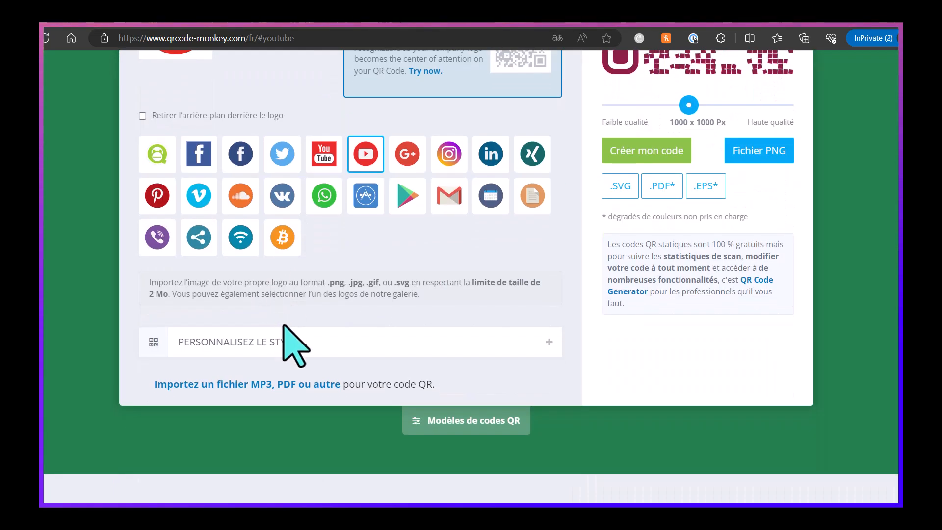
left_click(283, 342)
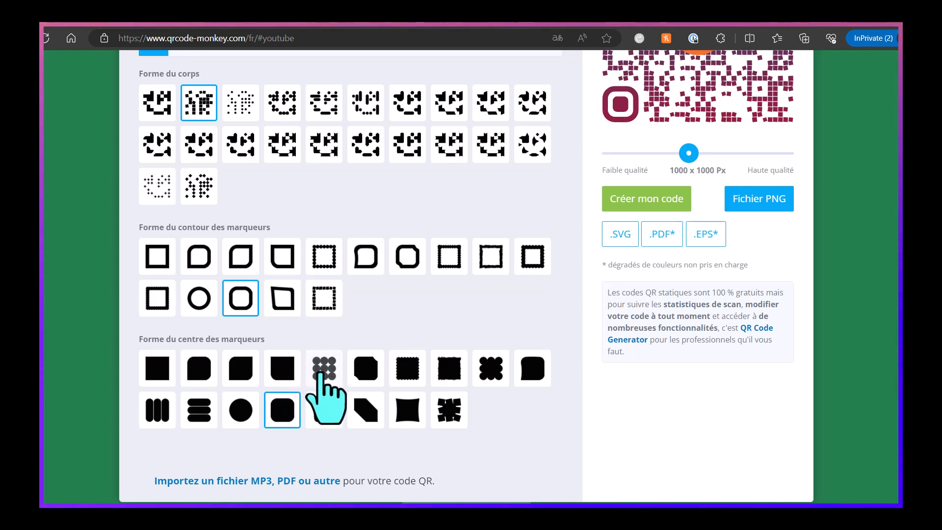
left_click(322, 367)
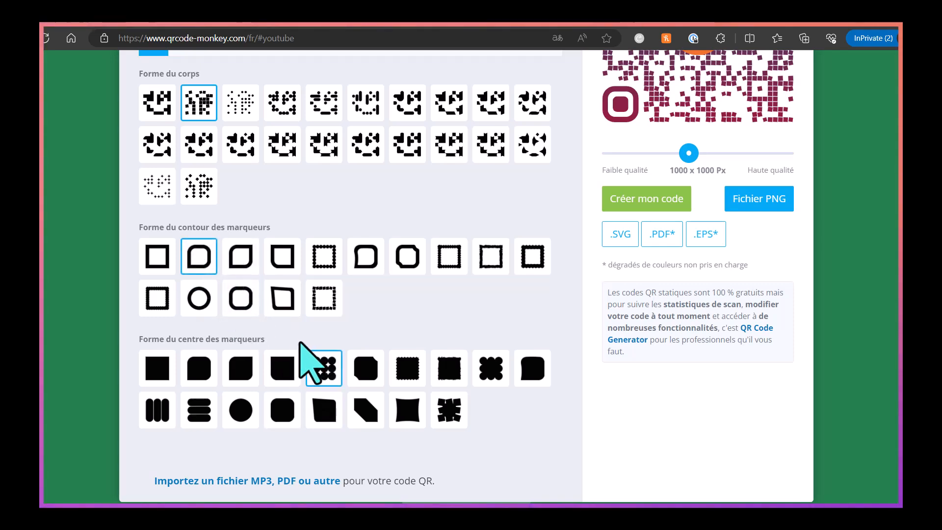
scroll(495, 307, "up", 4)
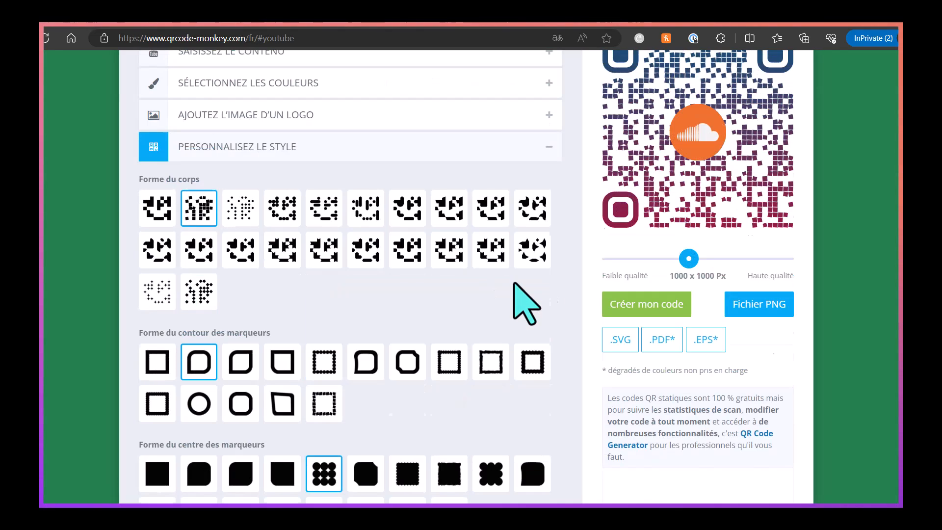
left_click(638, 405)
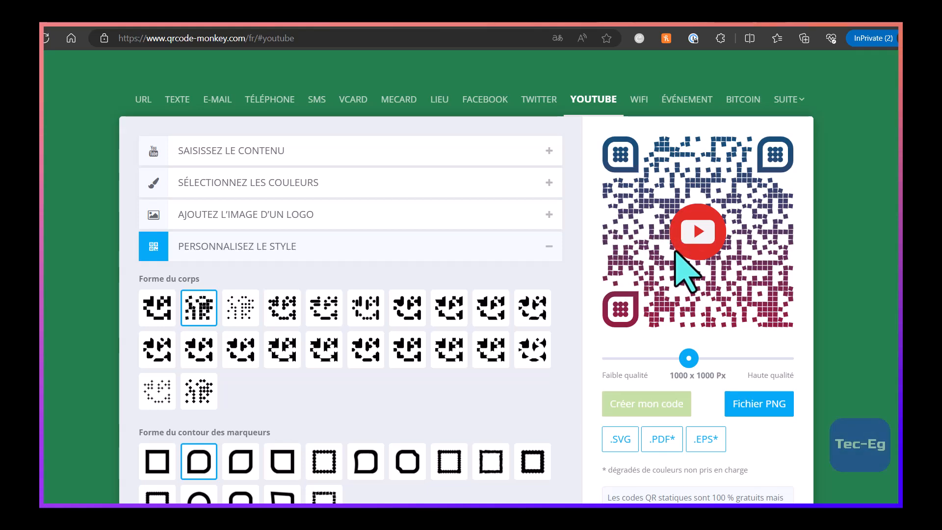
Download the YouTube QR code as the PNG tec-egqr-code-youtube into TMP-Tuto and check the saved file in that folder.
left_click(753, 407)
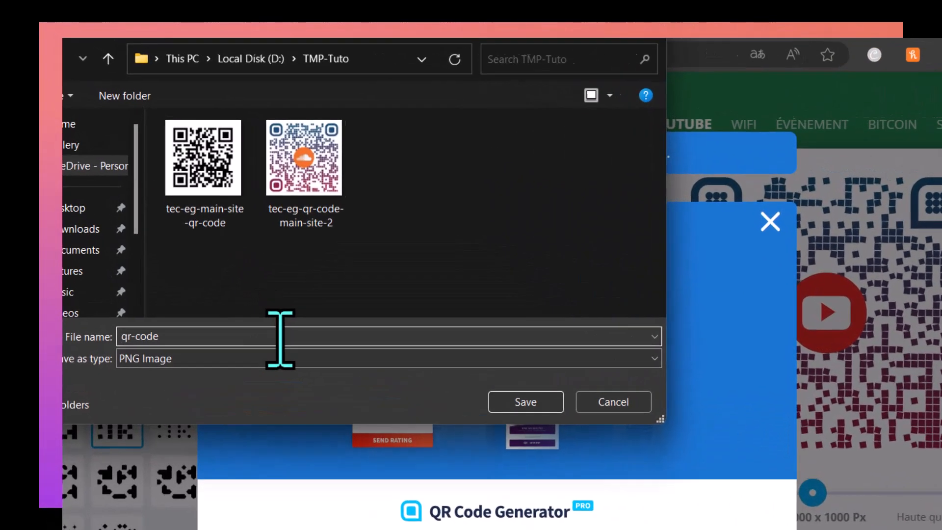
key("Home")
type("tec")
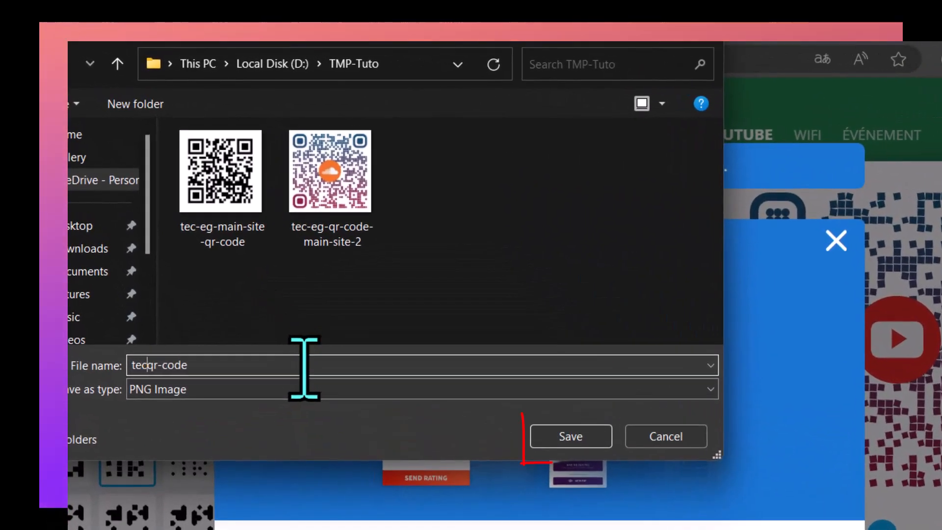
type("-eg")
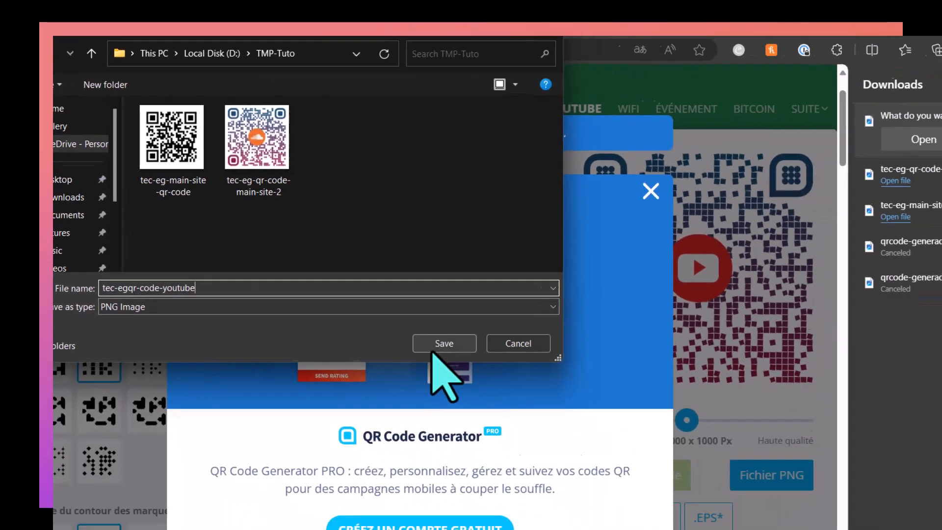
left_click(571, 436)
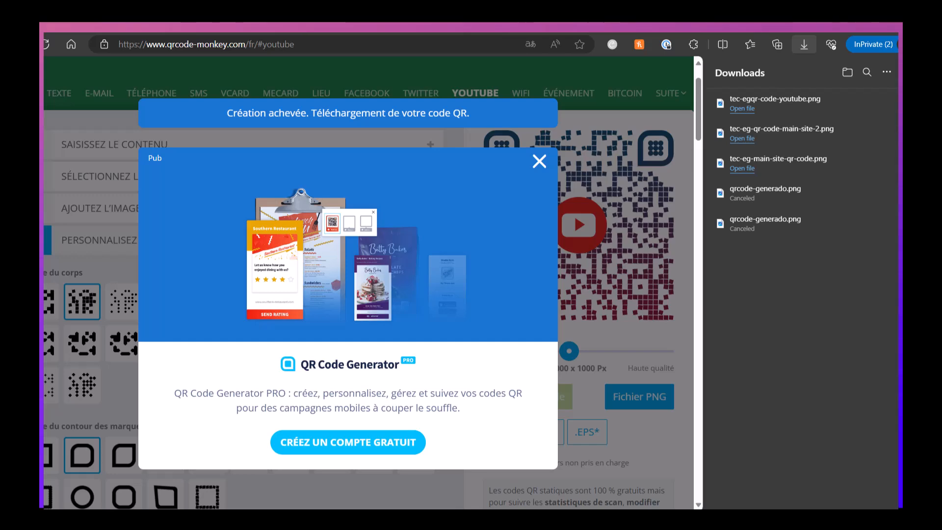
left_click_drag(39, 22, 427, 139)
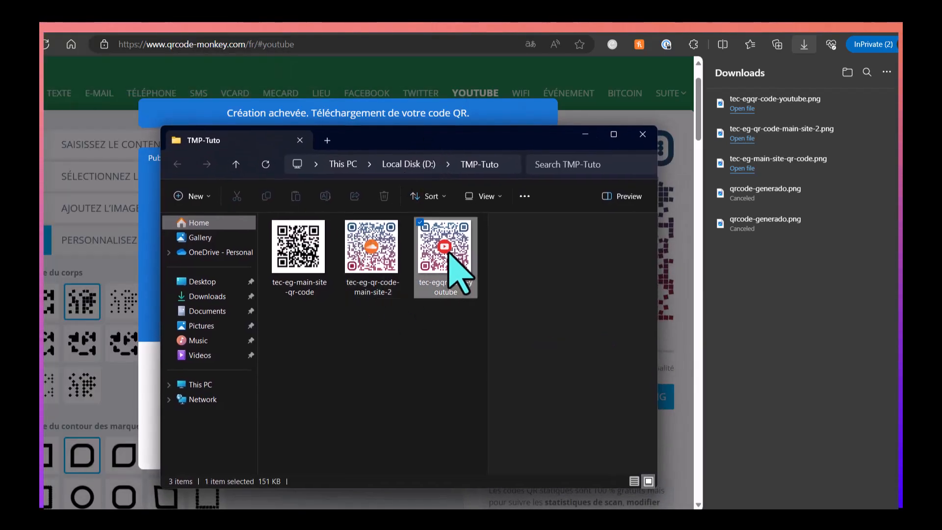
Preview the three saved QR code images in the TMP-Tuto folder one after another.
left_click(456, 272)
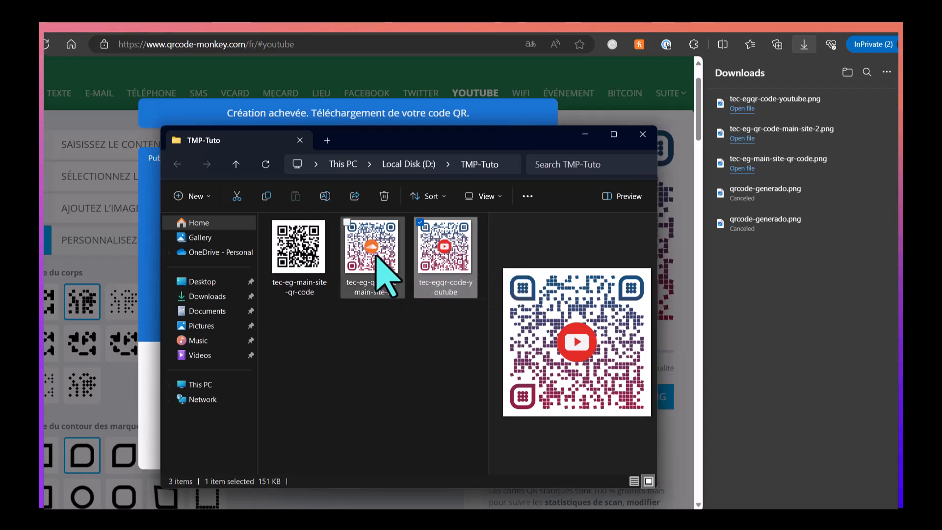
left_click(384, 273)
left_click(300, 260)
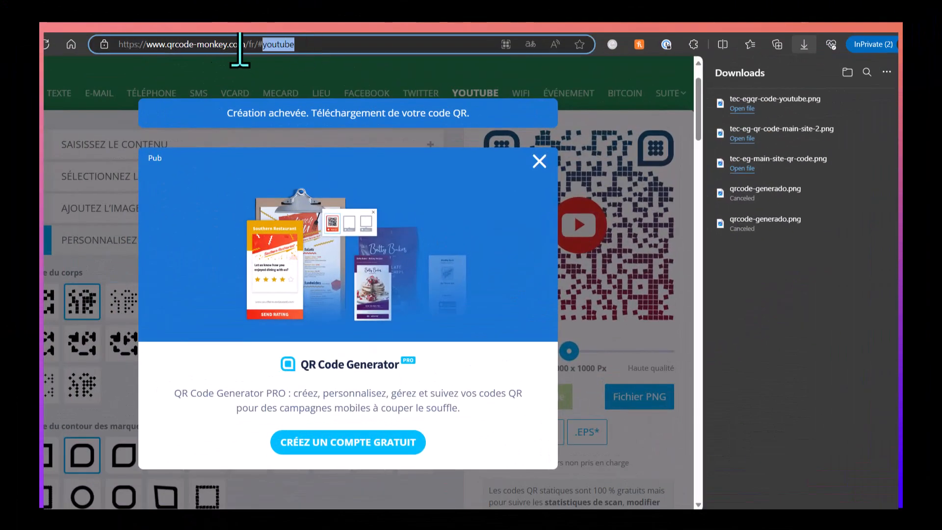
key("ctrl+a")
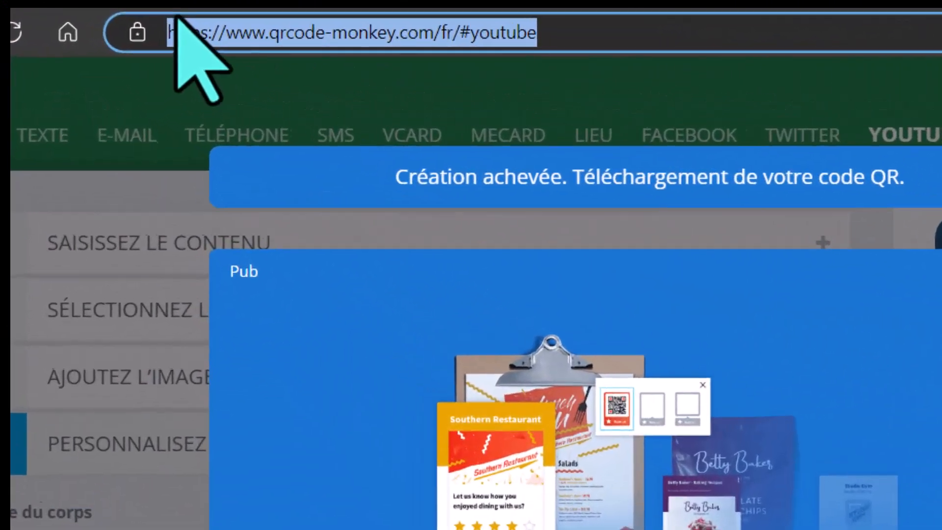
type("https://www.qrstuff.com/")
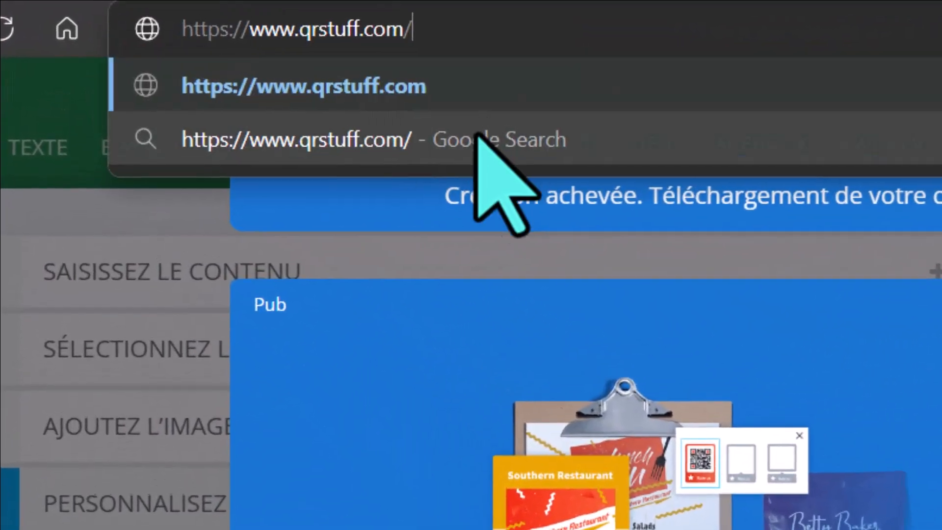
left_click(399, 93)
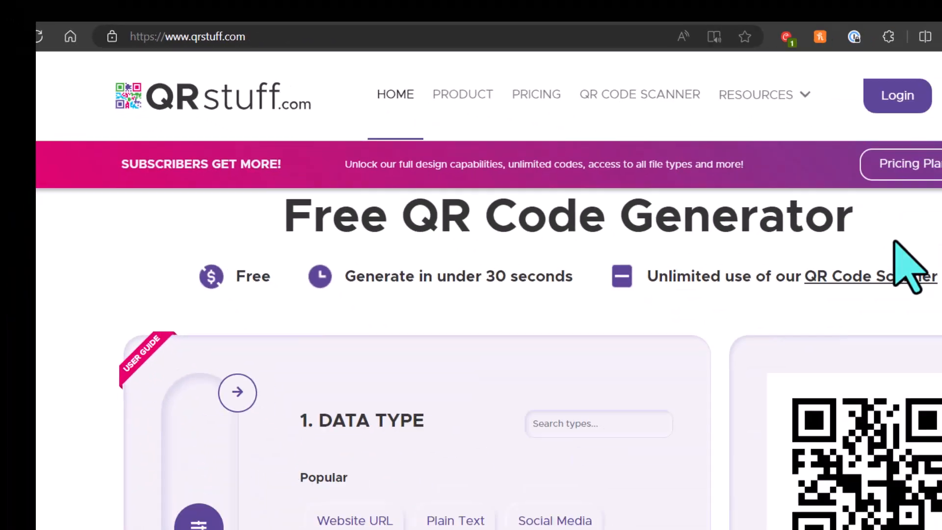
Examine QRstuff's available data types, including the popular, business link and contact categories.
scroll(726, 201, "down", 2)
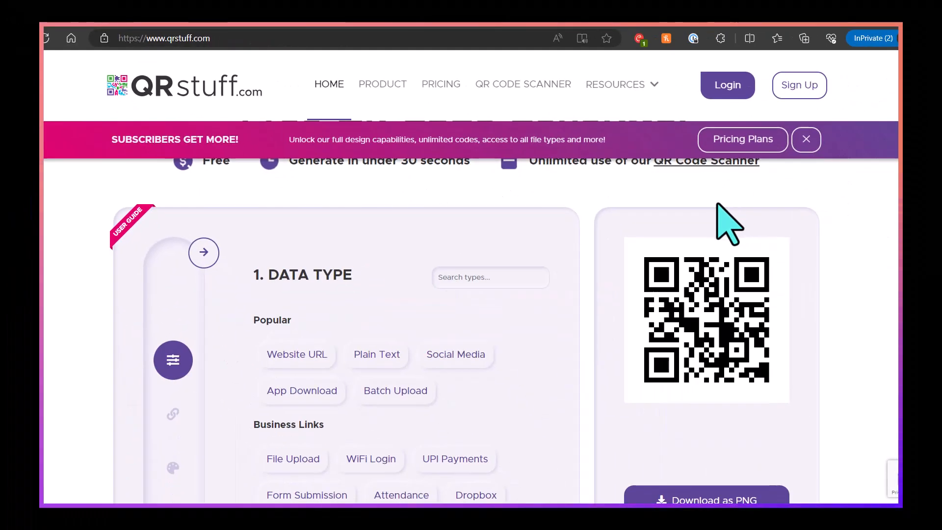
scroll(275, 334, "down", 2)
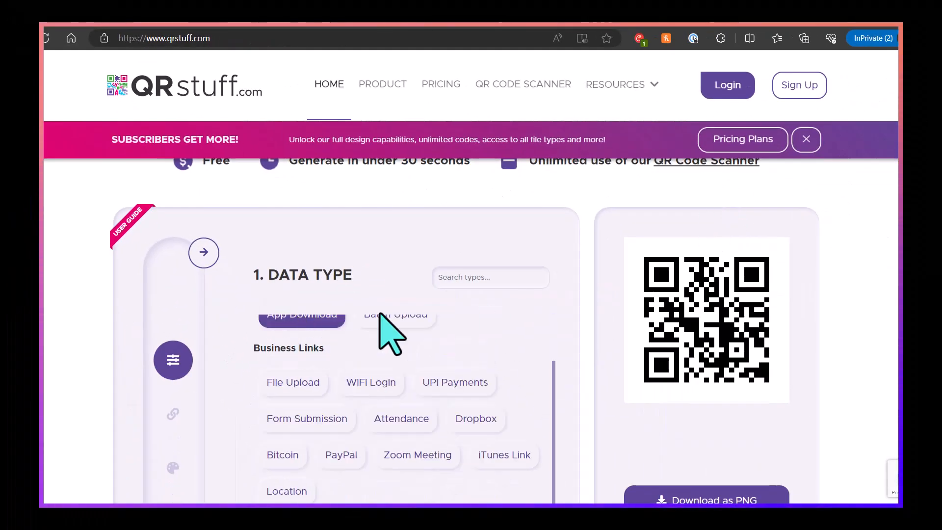
scroll(523, 322, "up", 5)
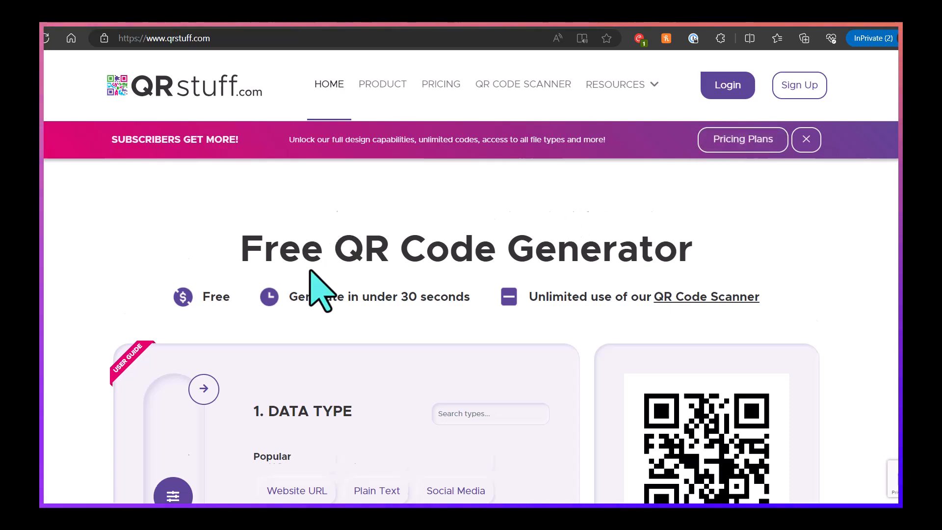
scroll(320, 291, "down", 3)
scroll(337, 304, "down", 3)
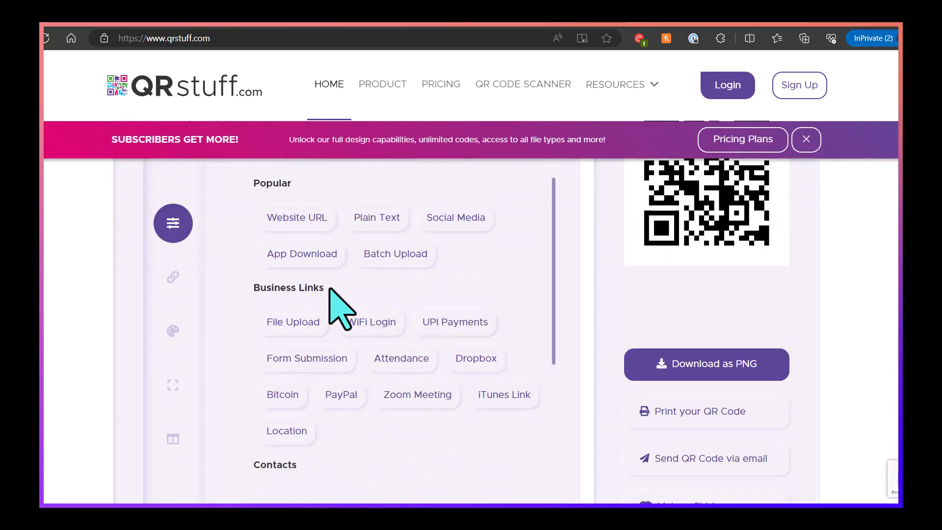
scroll(314, 339, "down", 1)
scroll(289, 332, "up", 1)
left_click(290, 332)
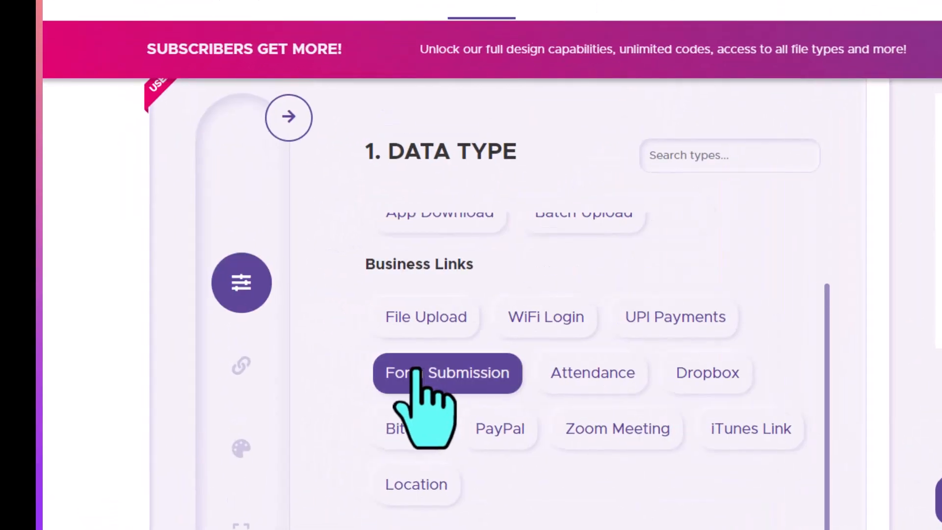
scroll(416, 373, "down", 3)
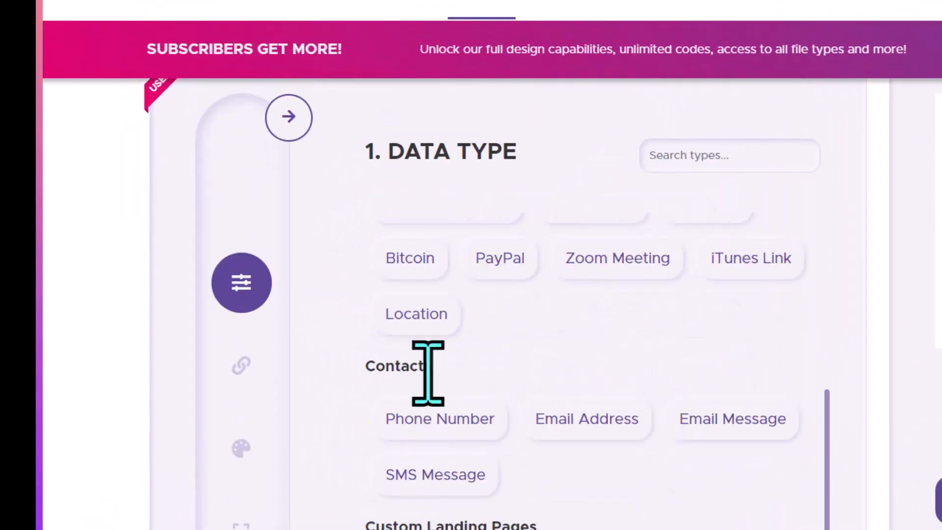
left_click(753, 419)
scroll(712, 414, "up", 5)
left_click(631, 392)
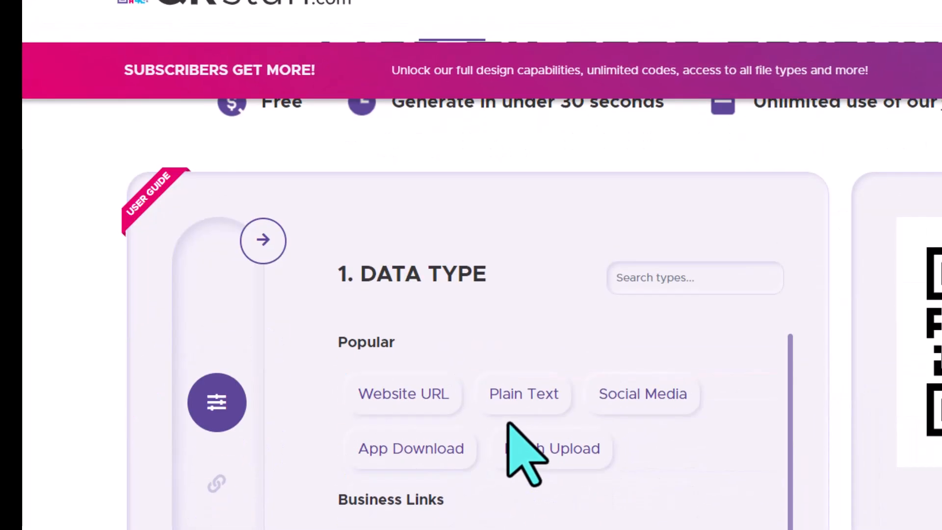
left_click(426, 390)
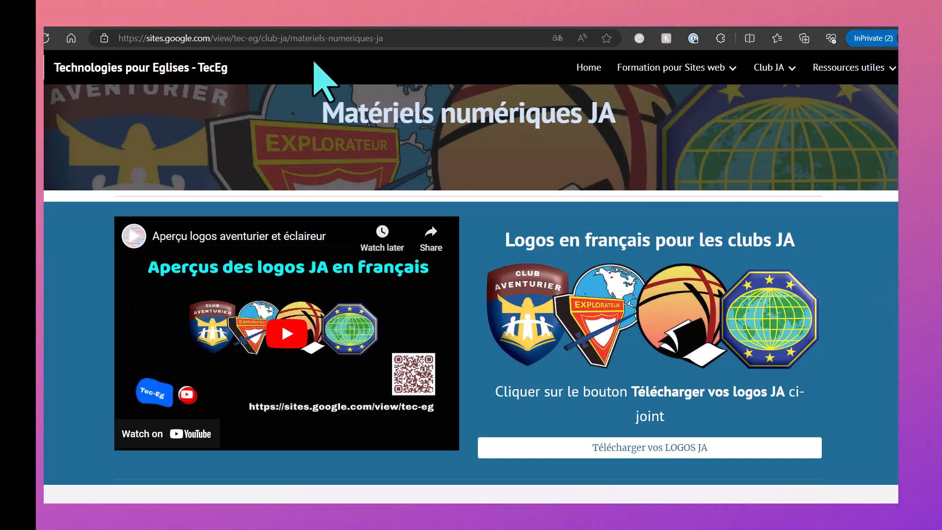
left_click(589, 67)
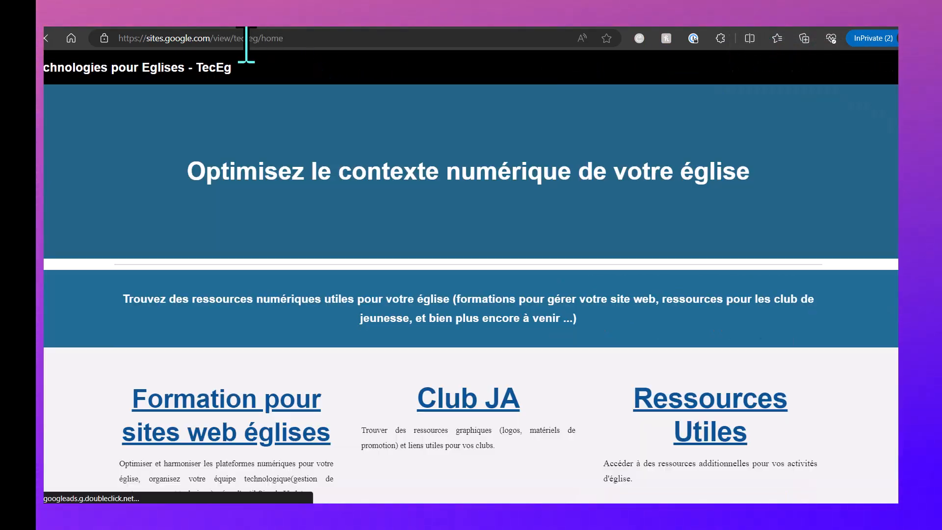
left_click(249, 38)
key("super+c")
right_click(248, 39)
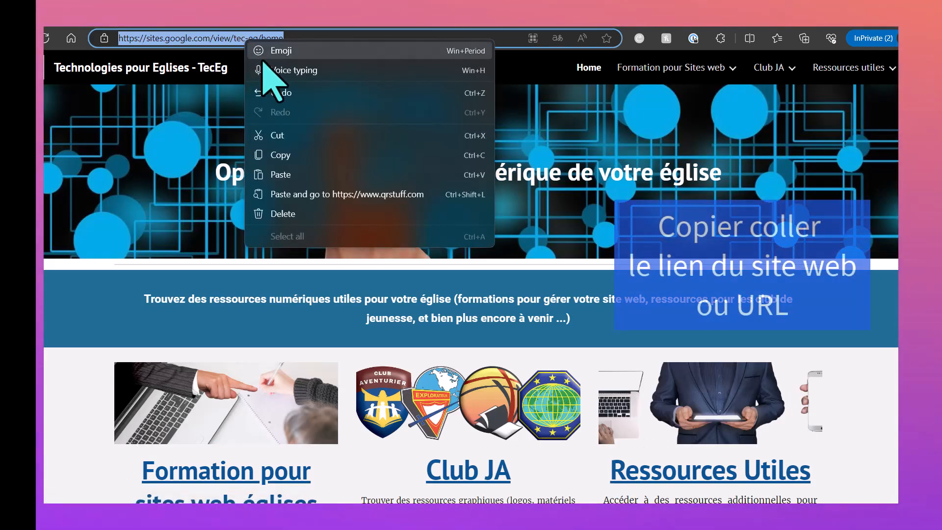
left_click(293, 154)
mouse_move(726, 56)
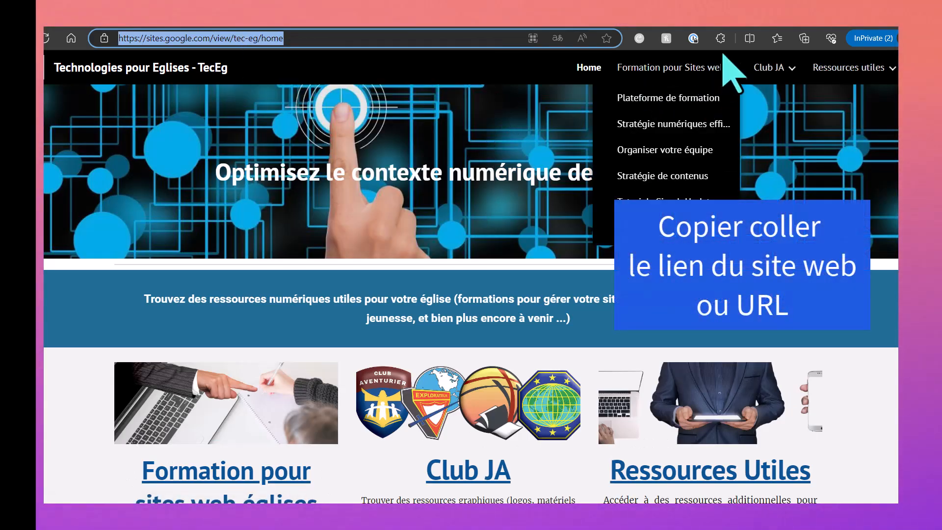
left_click(696, 37)
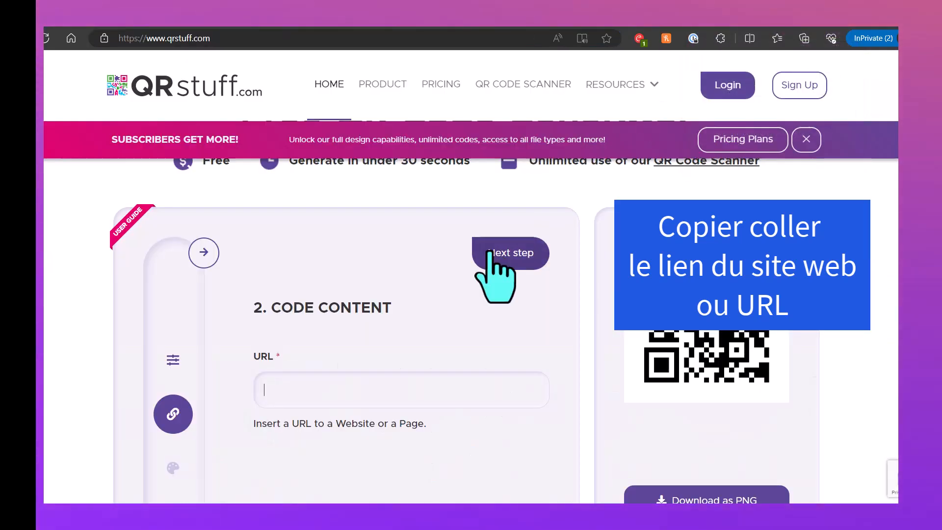
right_click(301, 389)
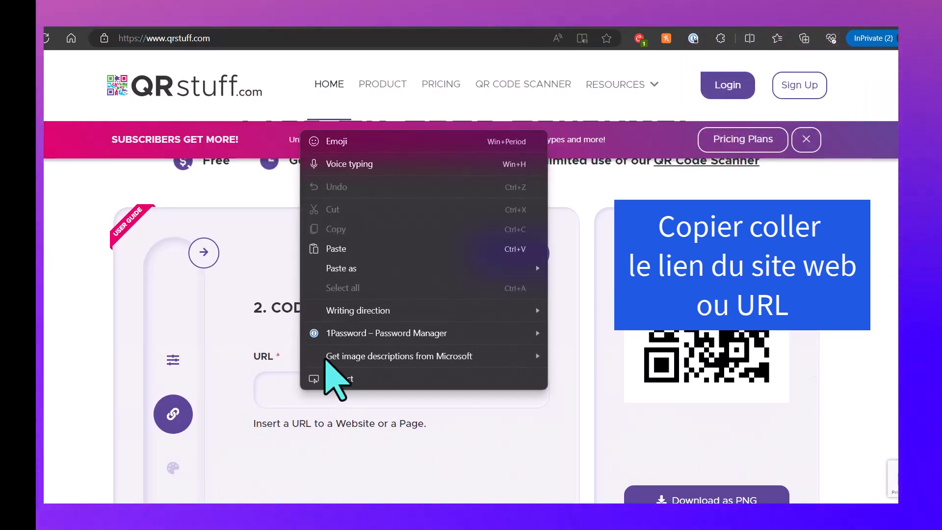
left_click(344, 250)
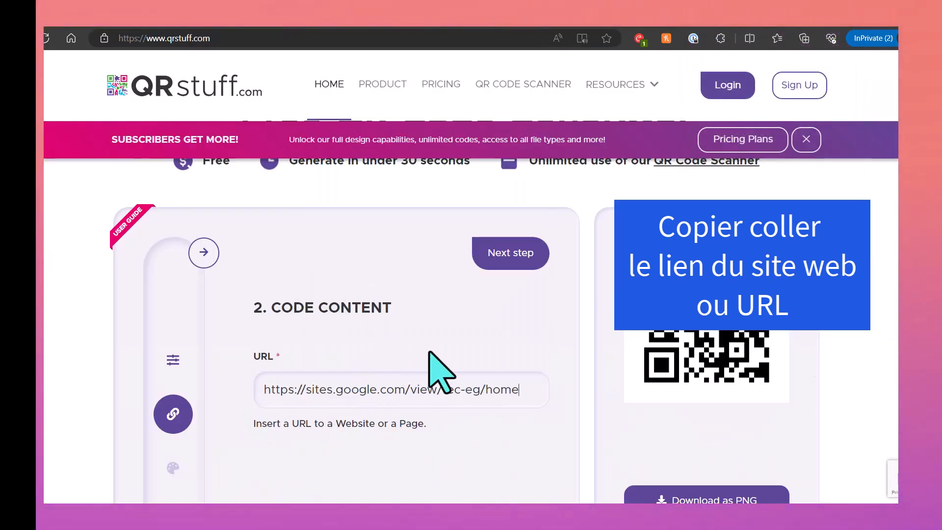
Proceed to Look & Feel, set the eye ball shape to the second option, try circular modules and settle on the small solid squares.
left_click(503, 262)
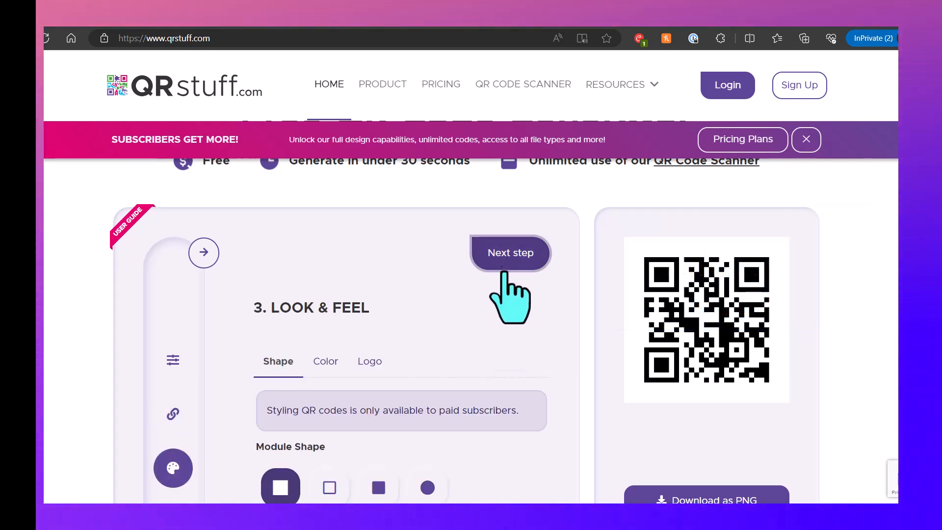
scroll(418, 392, "down", 3)
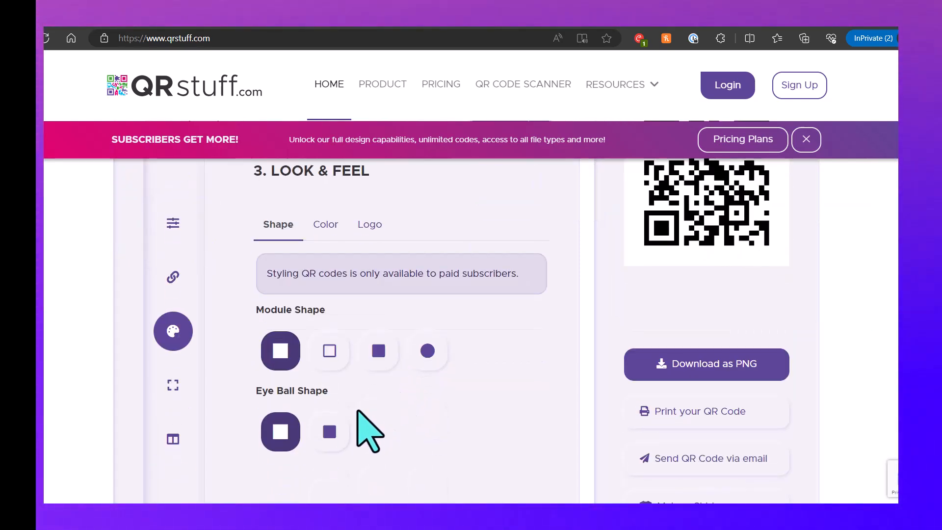
left_click(328, 432)
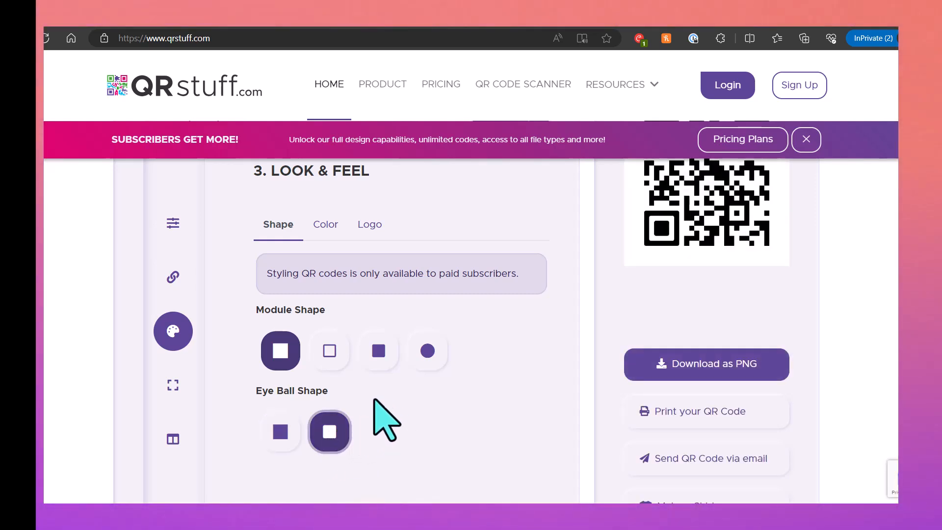
left_click(387, 368)
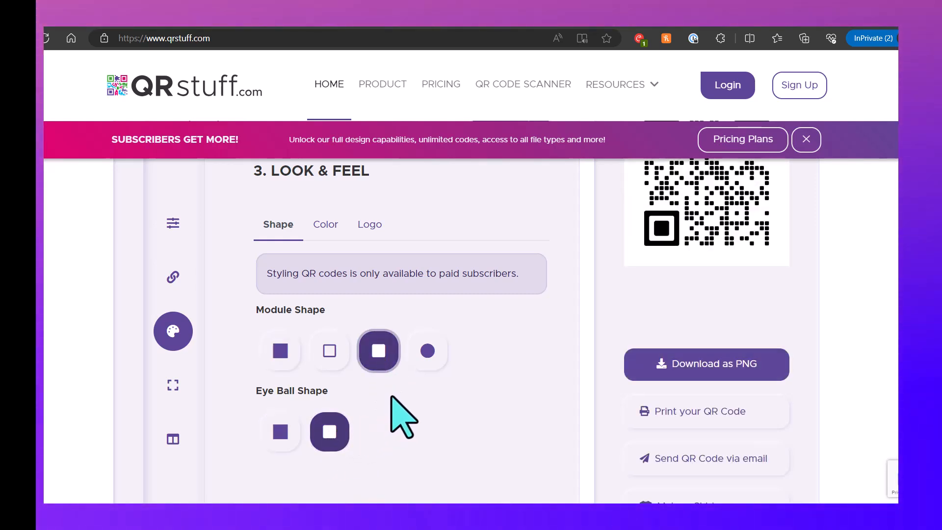
scroll(397, 433, "up", 2)
left_click(420, 418)
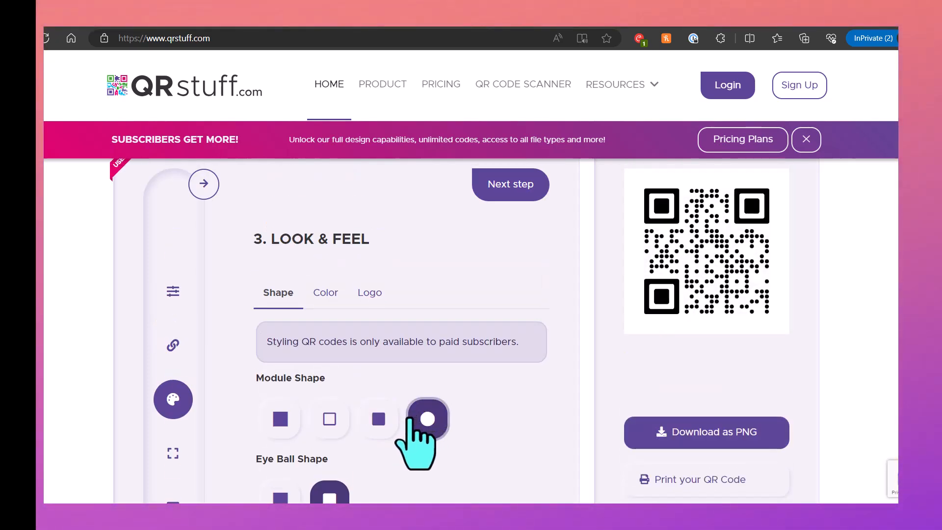
left_click(386, 423)
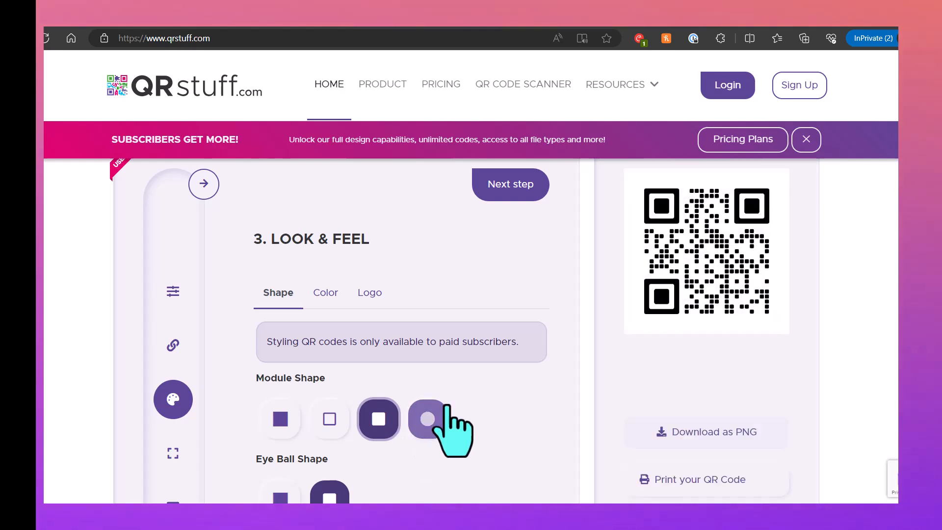
Download the QR code as PNG and save it in TMP-Tuto as tec-eg-qrcode.68928553.
scroll(604, 408, "down", 4)
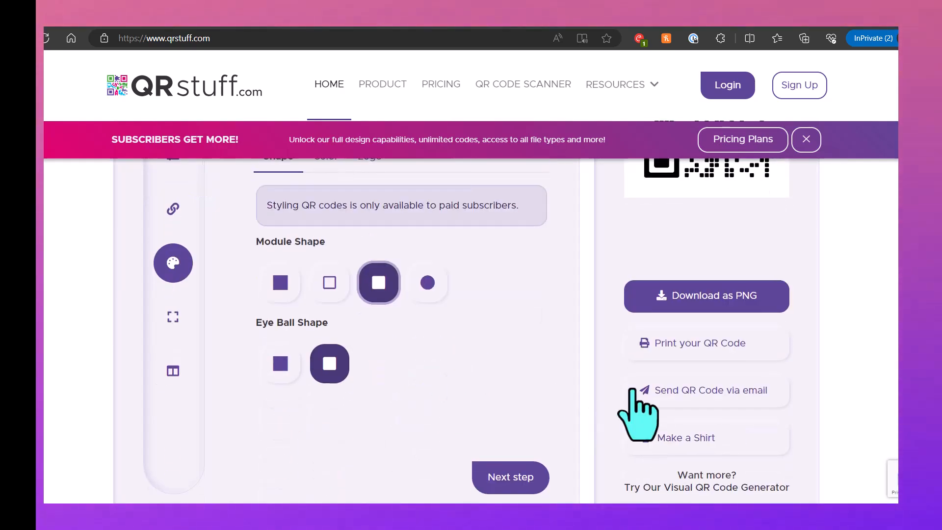
left_click(688, 298)
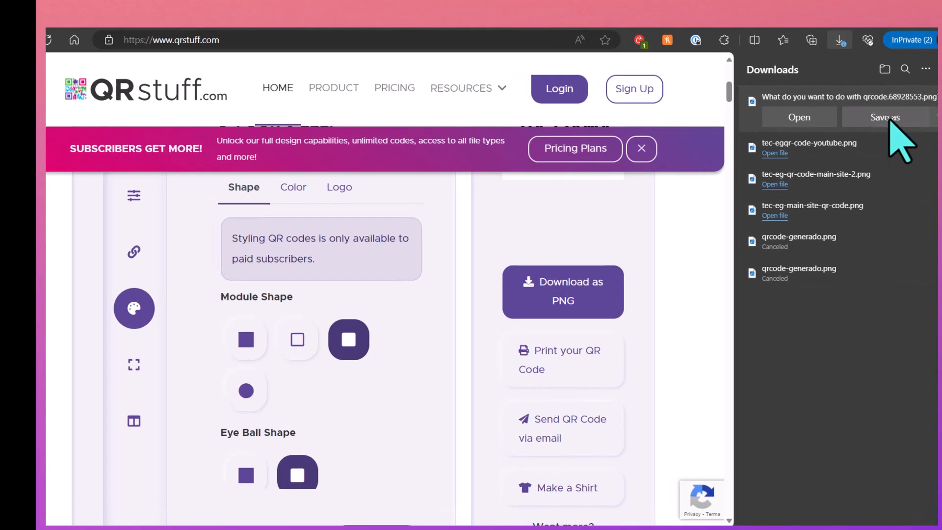
left_click(856, 116)
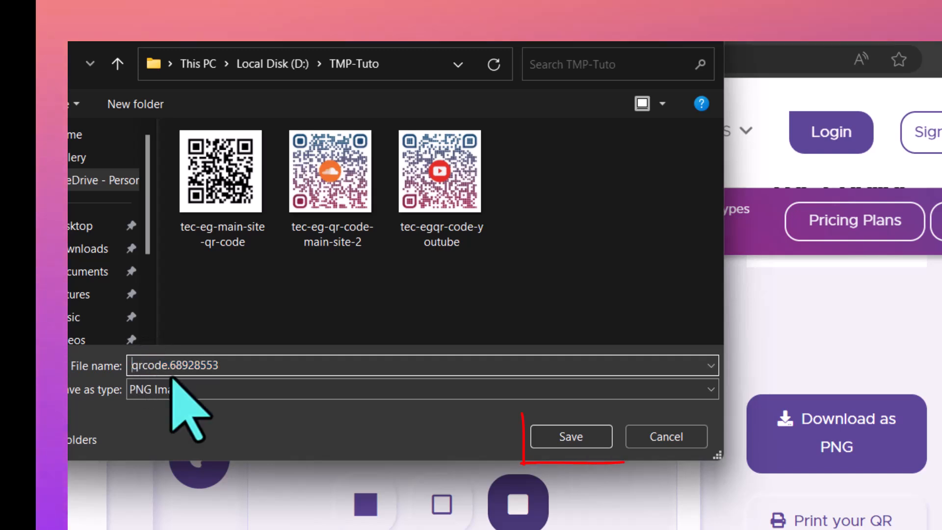
type("tec-eg-")
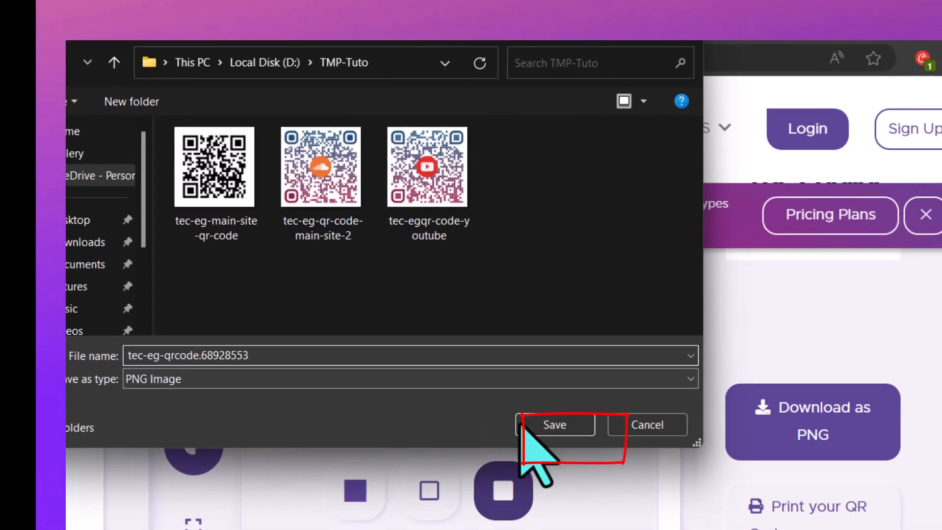
left_click(552, 441)
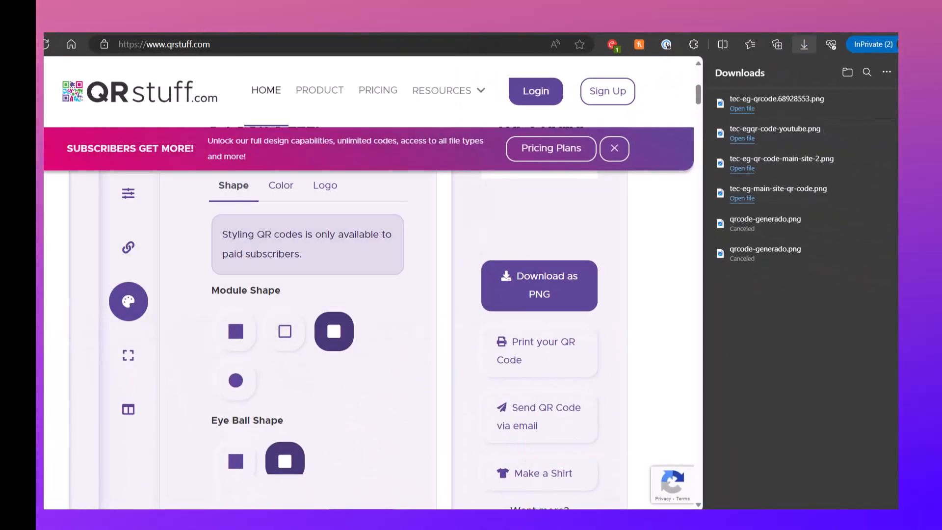
Preview the saved tec-eg-qrcode.68928553 image in the TMP-Tuto folder and move the folder window out of the way.
key("alt+Tab")
left_click_drag(49, 265, 378, 147)
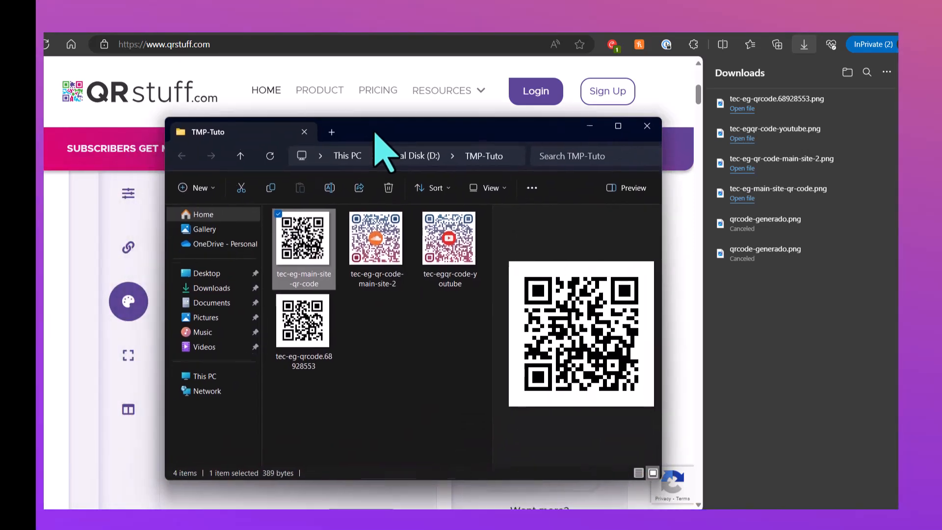
left_click(310, 351)
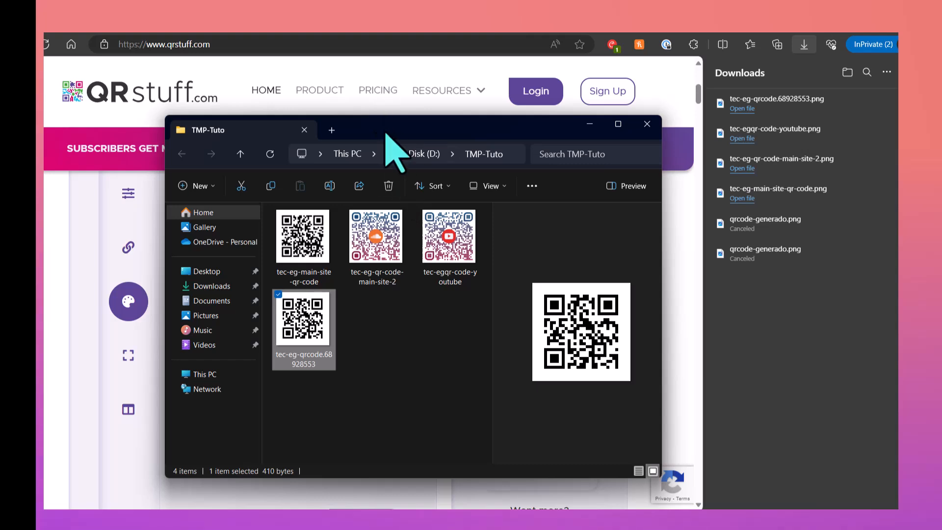
left_click_drag(388, 134, 39, 393)
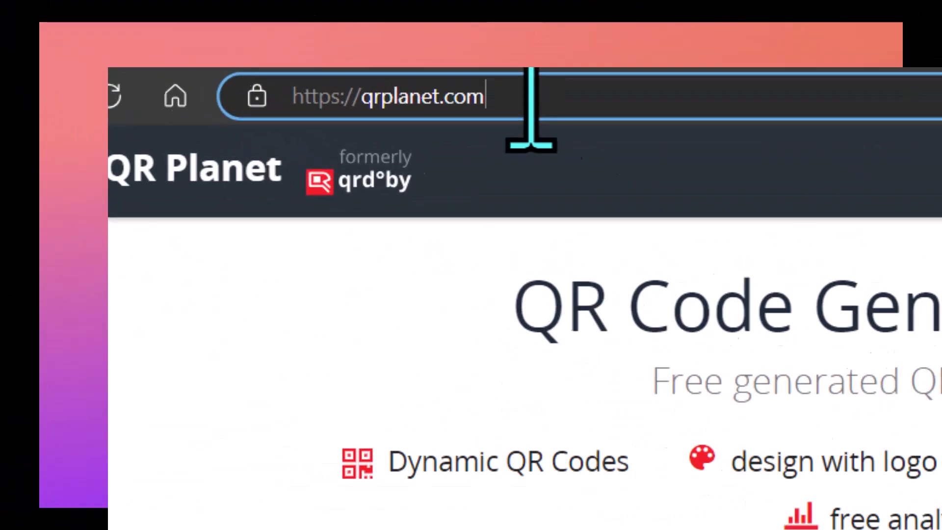
left_click(349, 137)
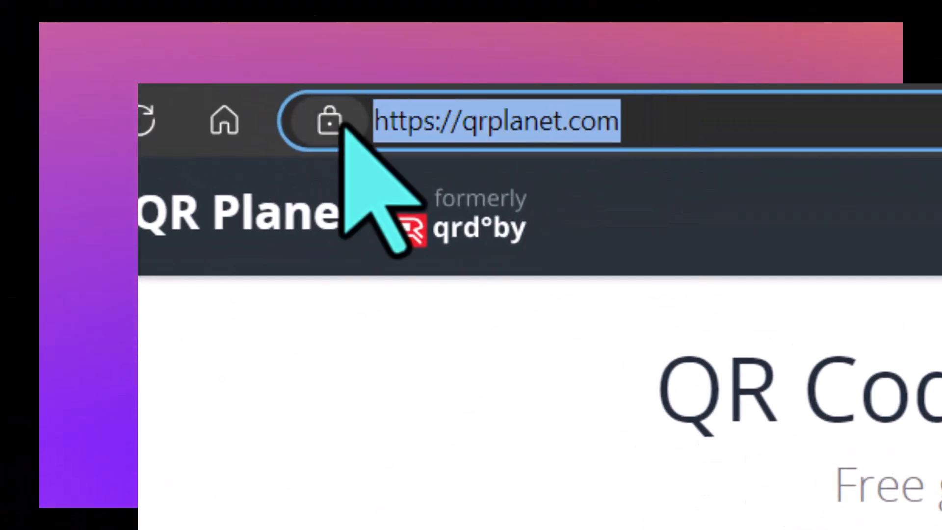
type("https://qrplanet.com/")
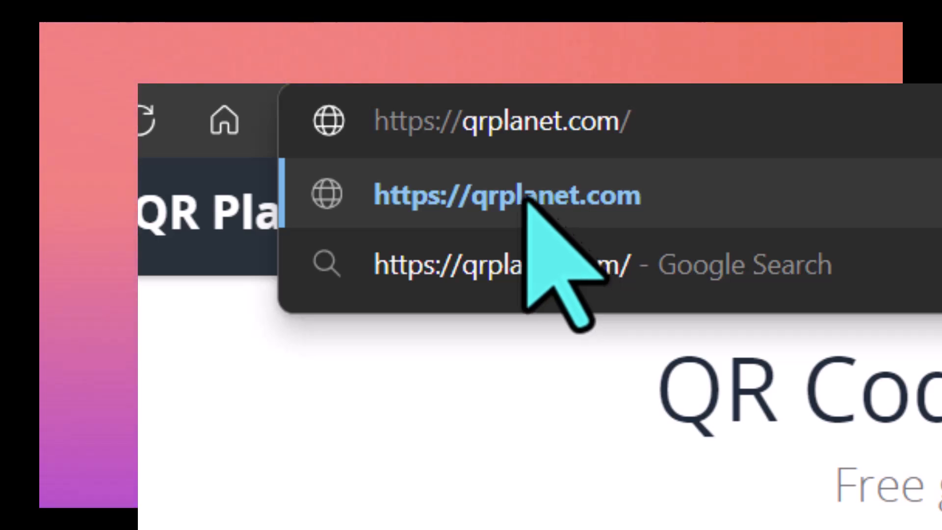
left_click(326, 485)
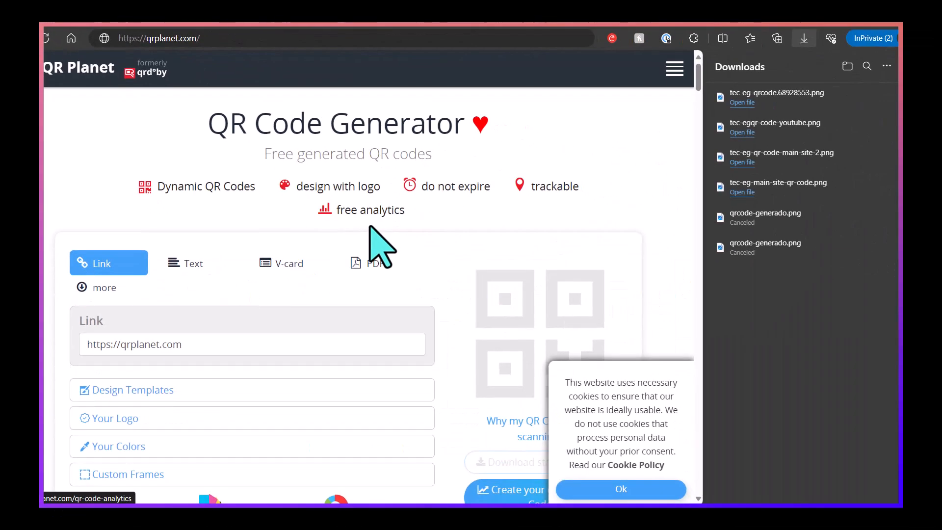
View the QR Code Tracking page that describes QR Planet's free analytics.
left_click(634, 354)
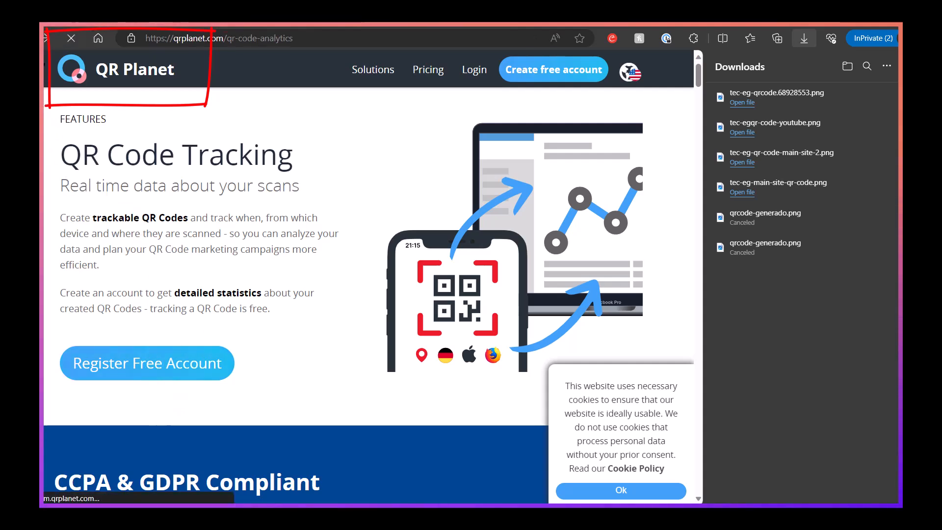
scroll(265, 251, "down", 3)
scroll(262, 250, "up", 3)
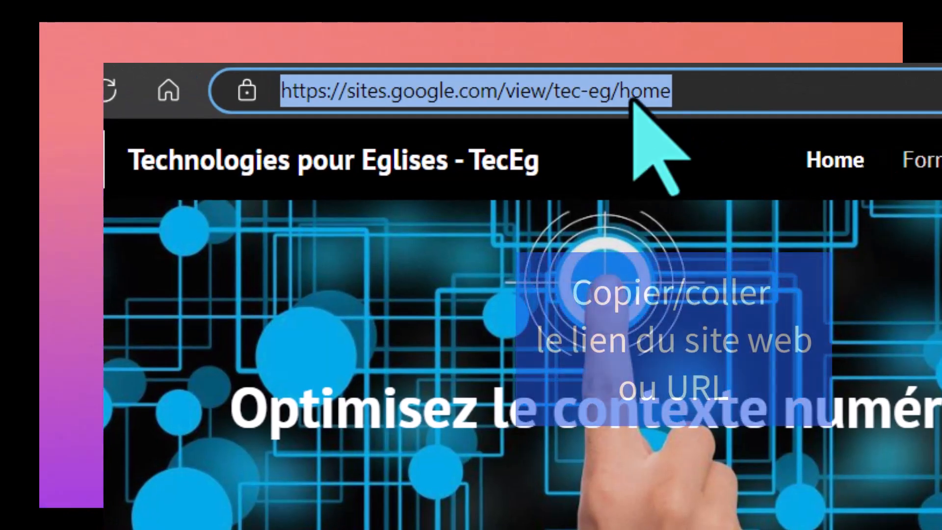
right_click(636, 91)
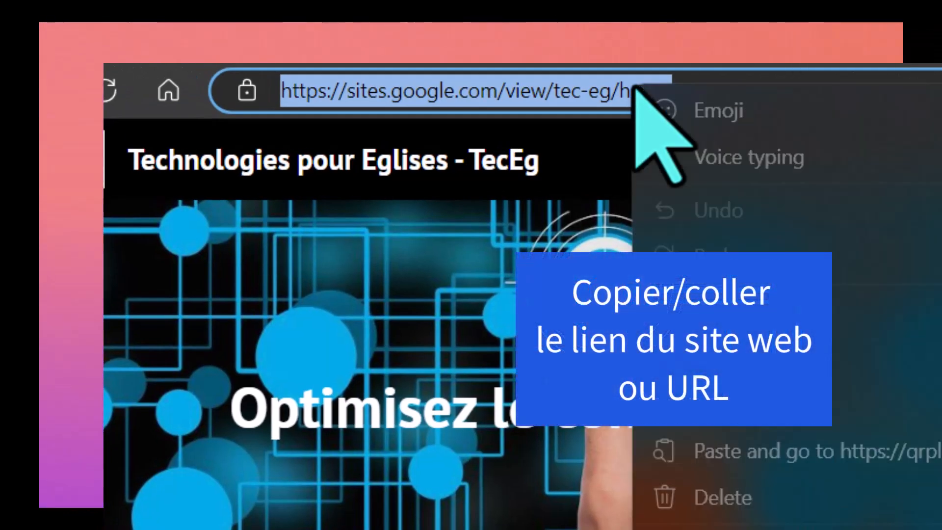
left_click(721, 357)
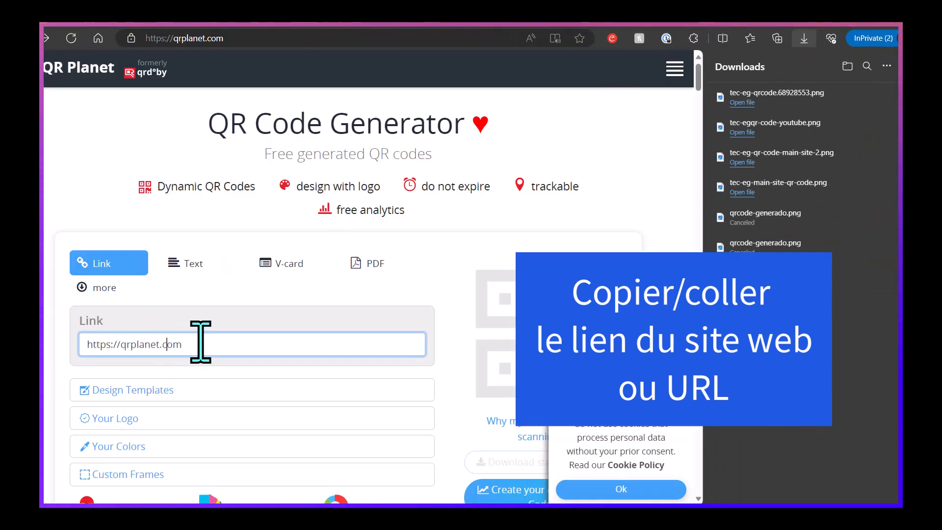
left_click_drag(196, 343, 77, 346)
type("https://sites.google.com/view/tec-eg/home")
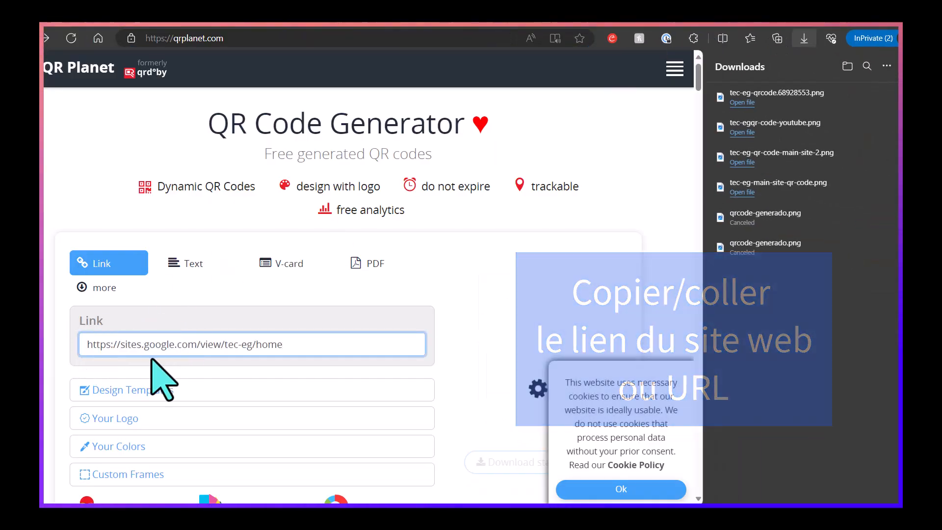
Browse the design templates and apply the red-cornered SCAN ME template to the QR code.
scroll(158, 373, "down", 1)
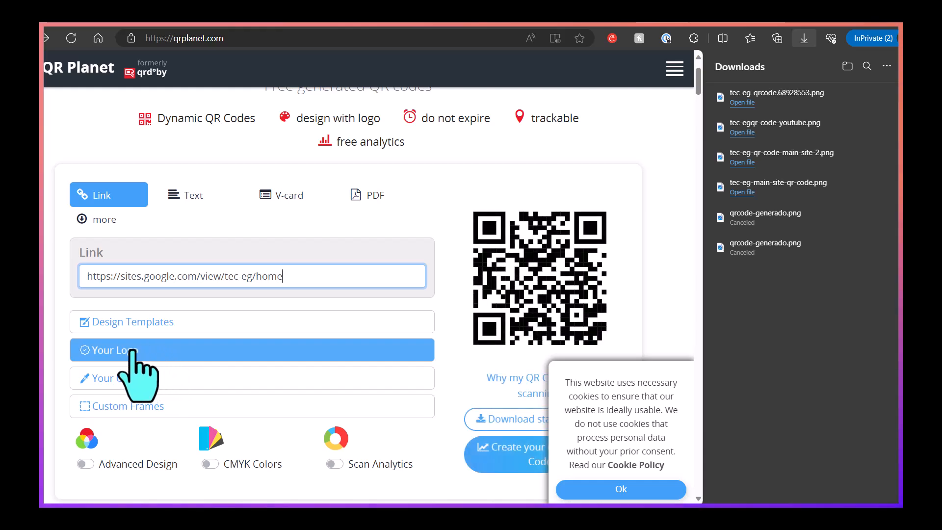
left_click(120, 323)
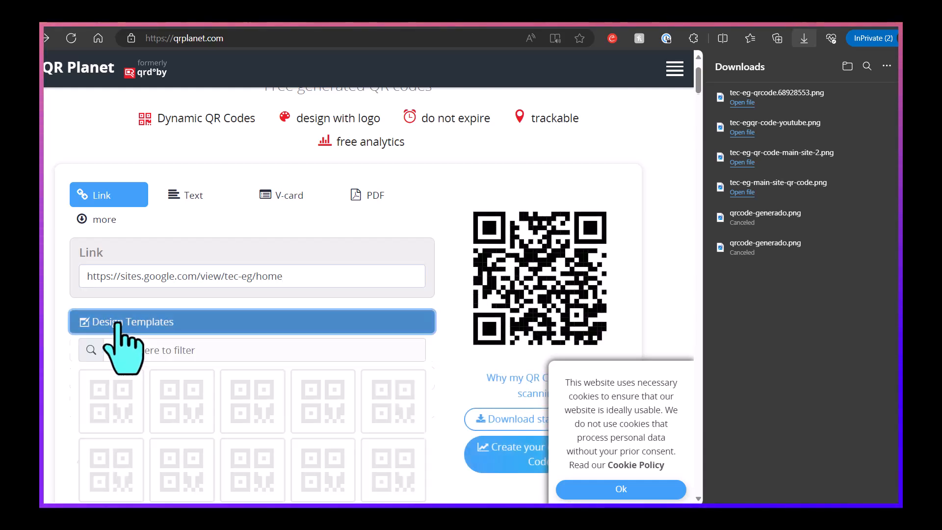
scroll(169, 354, "down", 3)
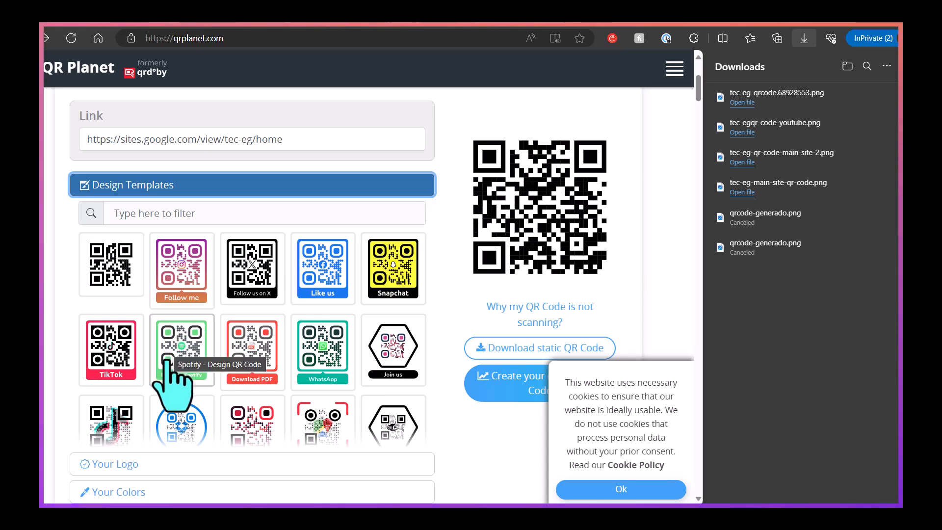
scroll(172, 358, "down", 1)
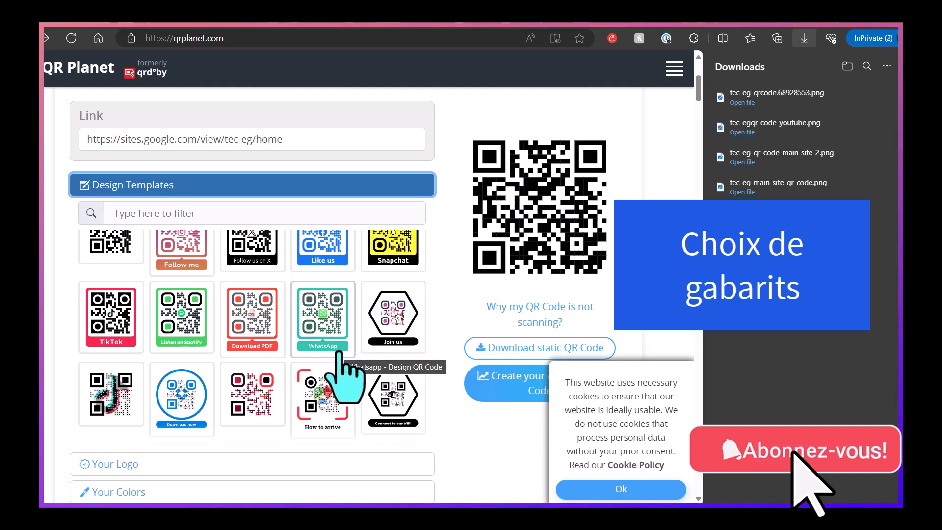
scroll(339, 352, "up", 1)
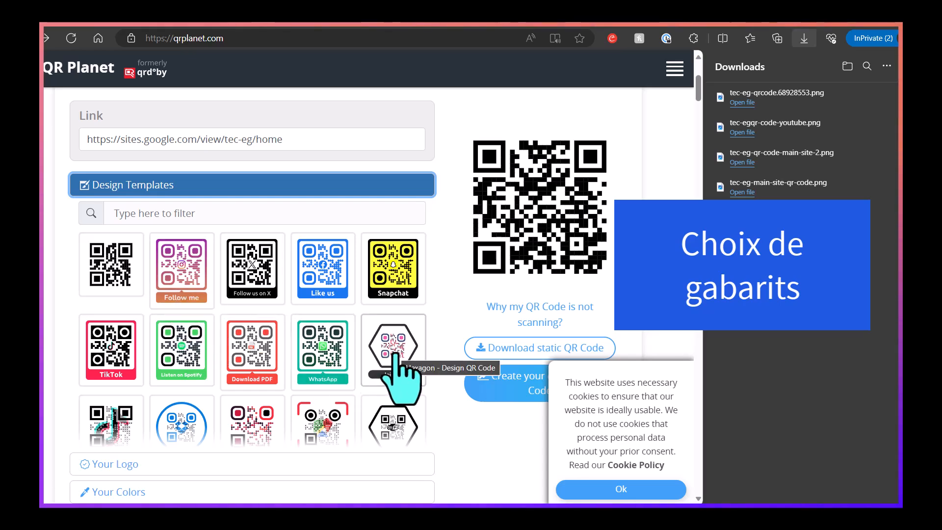
scroll(324, 364, "down", 3)
scroll(319, 363, "down", 4)
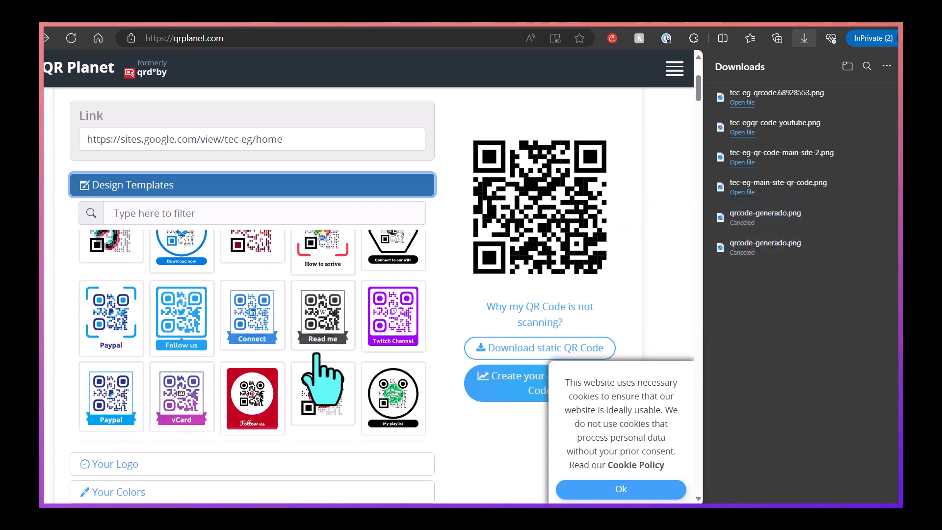
scroll(295, 356, "down", 6)
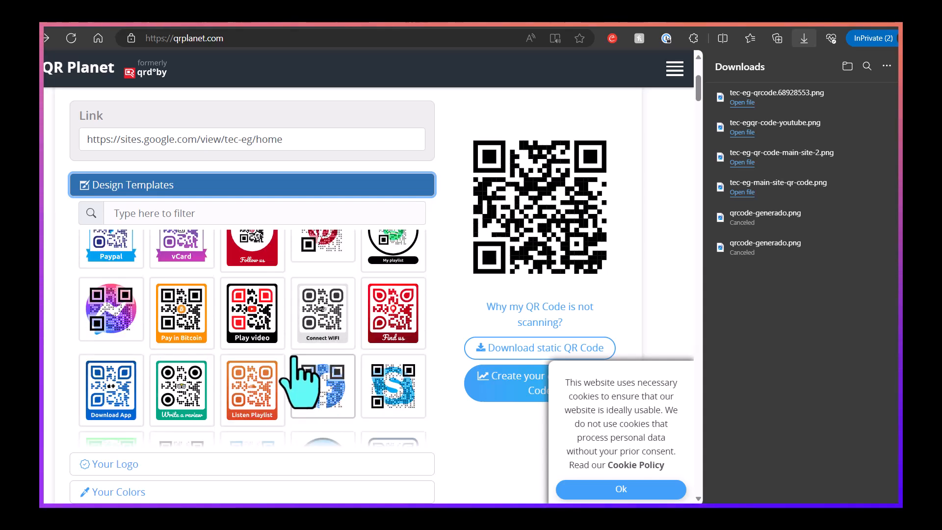
scroll(300, 382, "down", 8)
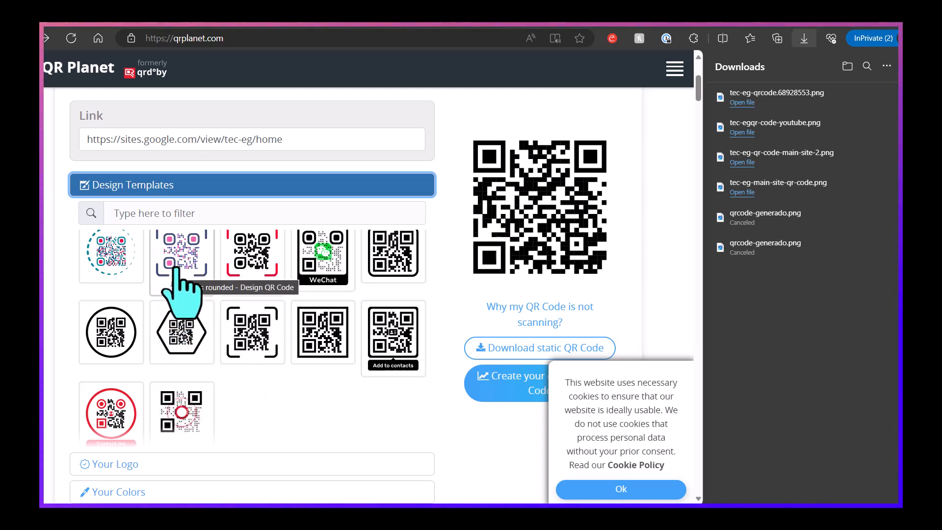
scroll(193, 328, "up", 1)
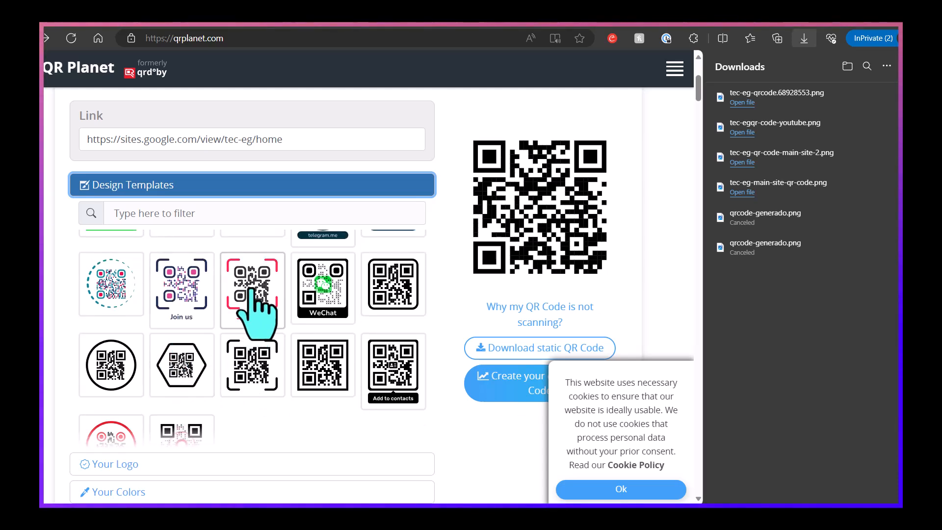
left_click(251, 324)
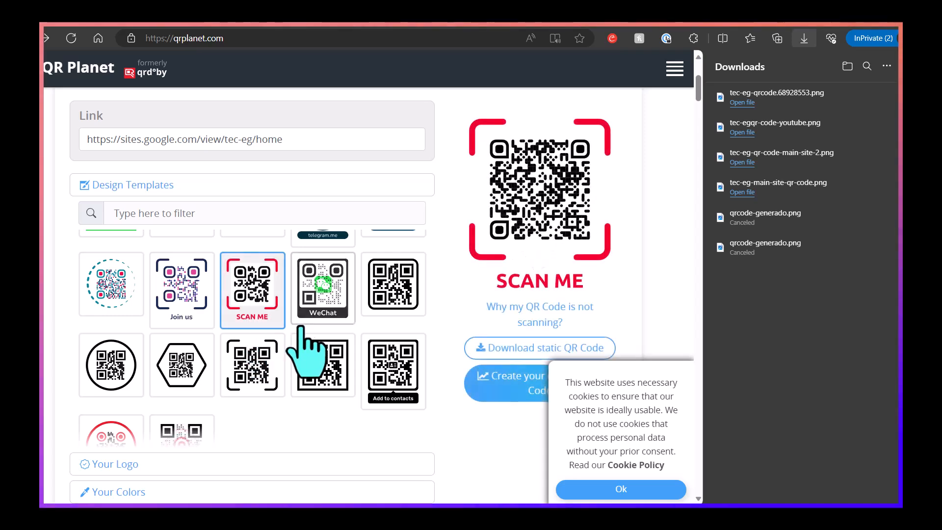
Add the Twitch logo to the centre of the QR code from the built-in logos.
scroll(349, 339, "down", 1)
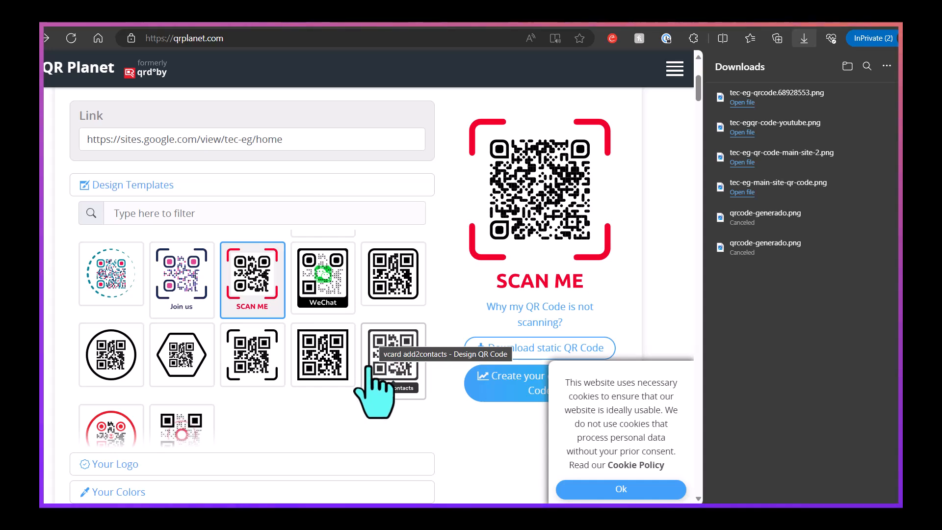
scroll(375, 363, "down", 1)
scroll(377, 400, "down", 3)
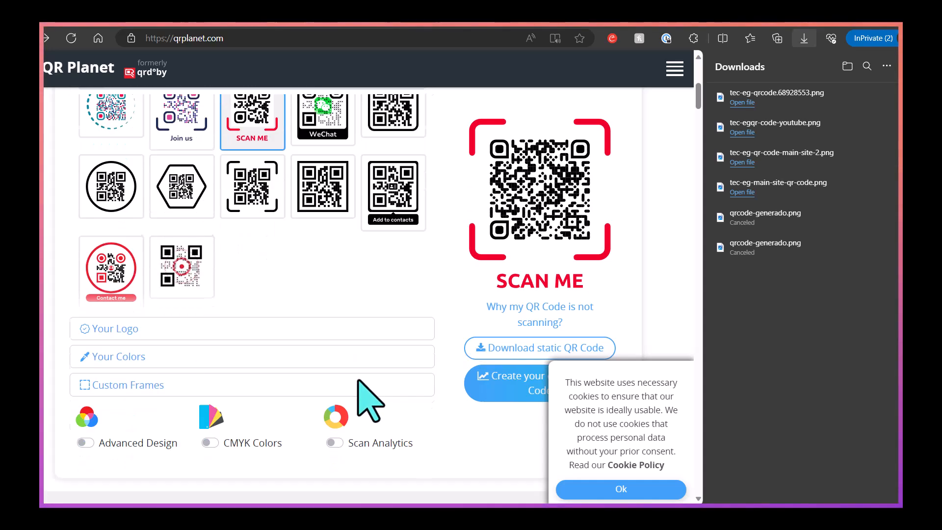
left_click(150, 326)
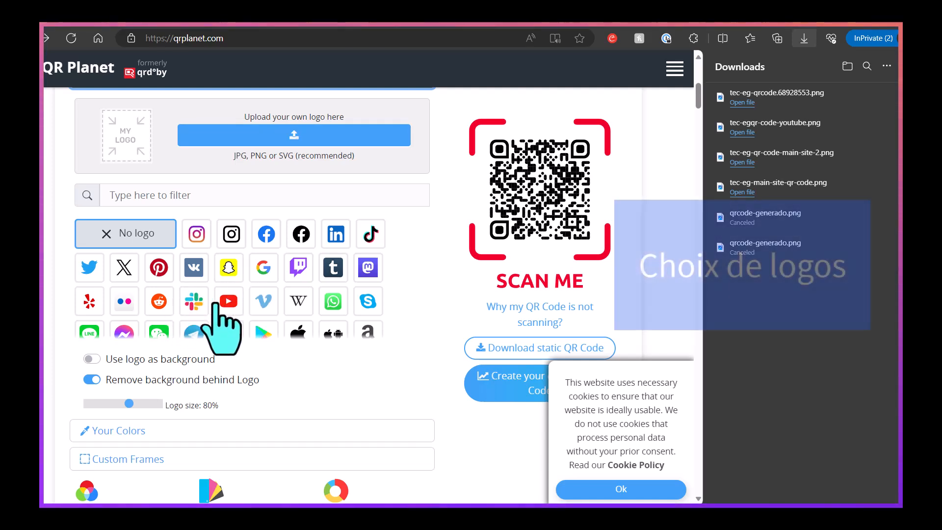
scroll(228, 309, "down", 1)
left_click(295, 255)
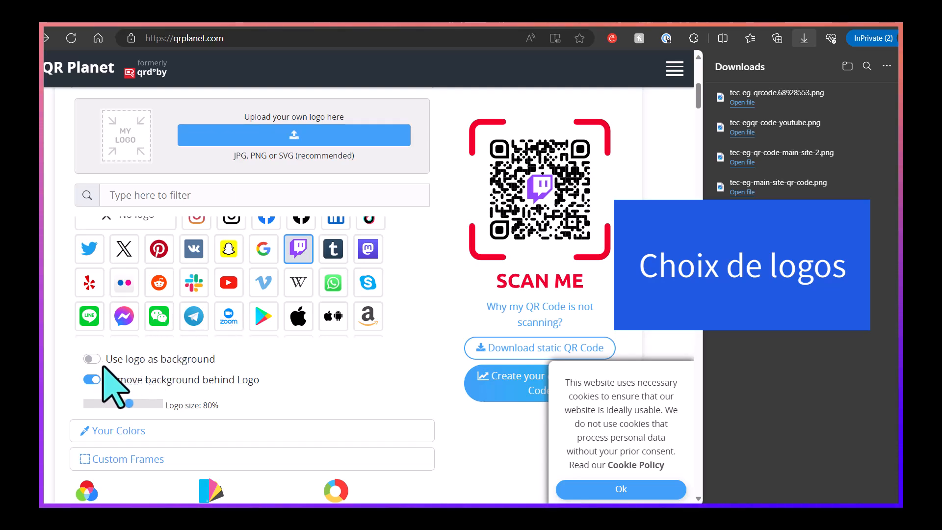
Change the QR code's basic foreground color to brownish red.
scroll(144, 393, "down", 2)
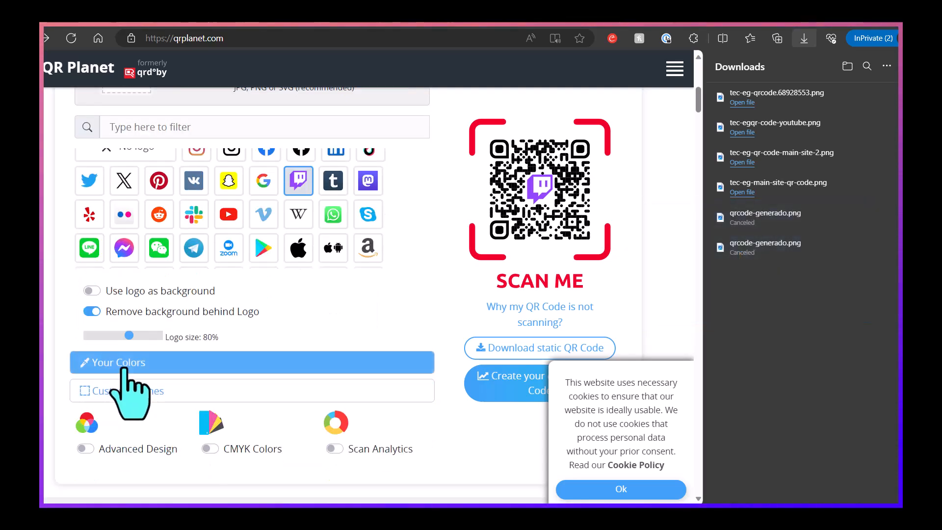
left_click(129, 364)
scroll(192, 358, "up", 1)
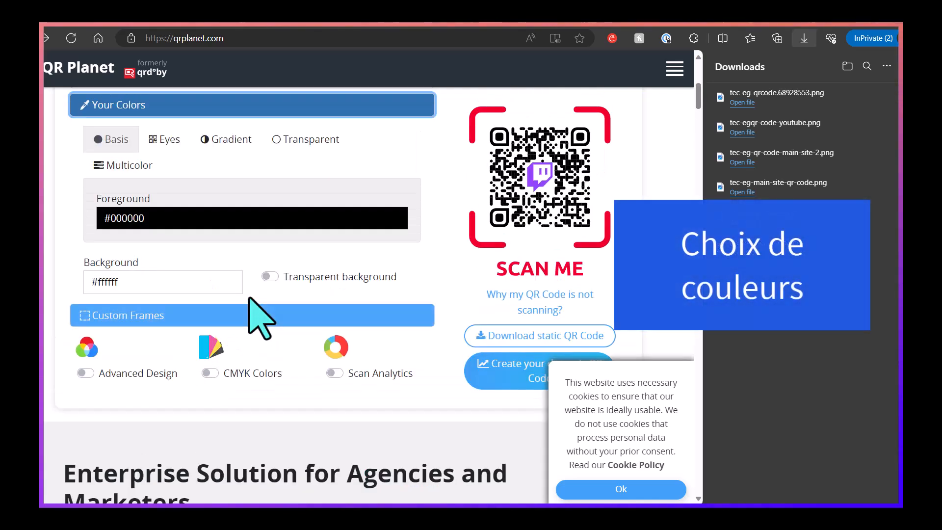
left_click(165, 229)
left_click(179, 281)
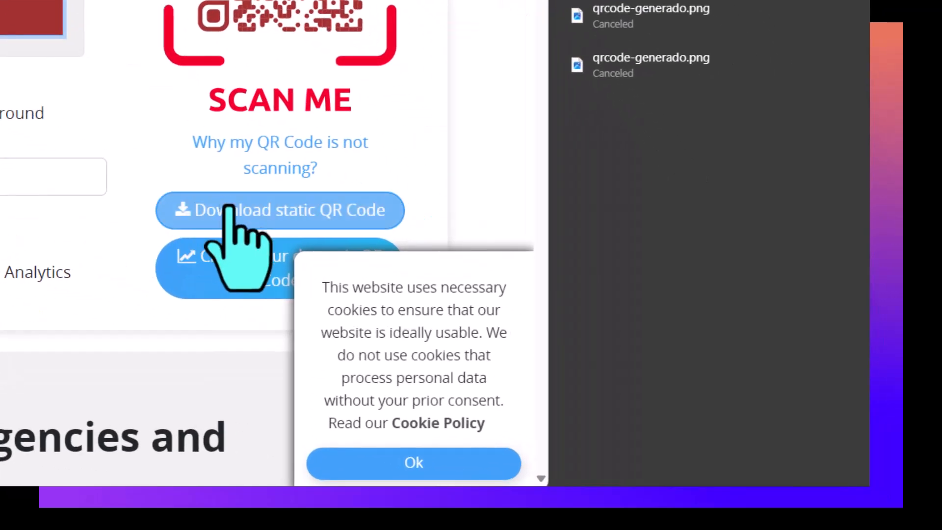
Download the static QR code in the Screen PNG format and choose to save it under another name.
left_click(229, 209)
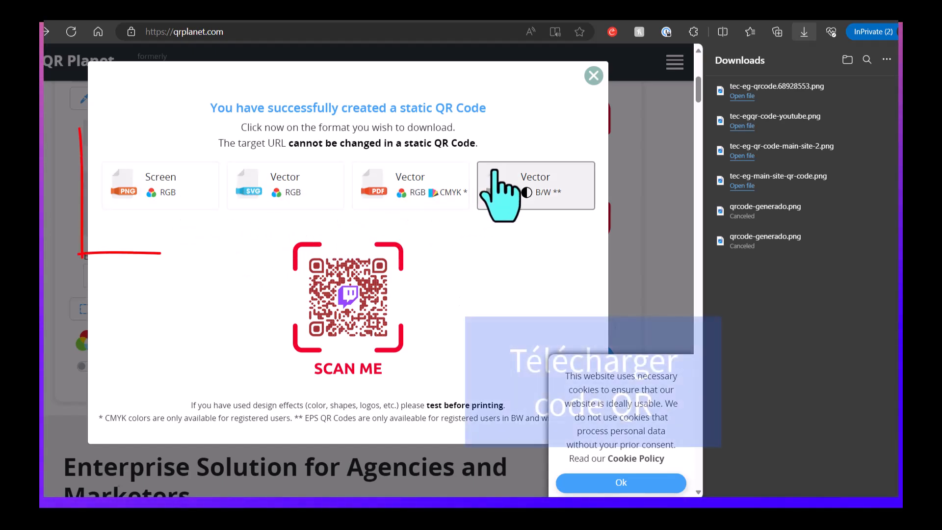
left_click(144, 189)
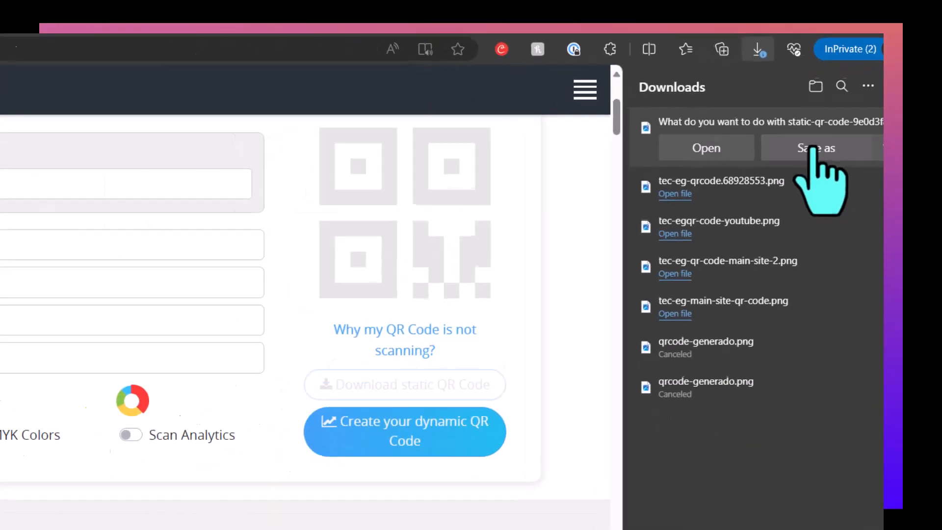
left_click(760, 200)
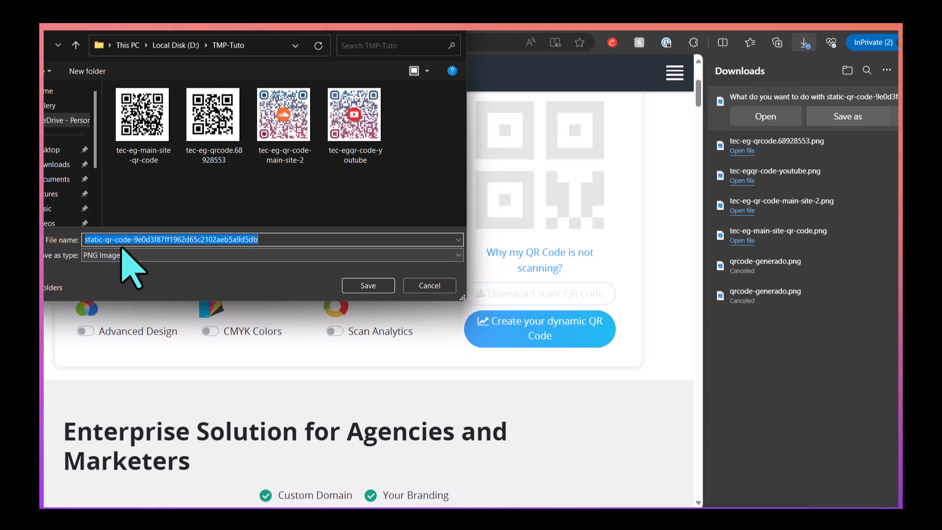
Name the file tec-eg-static-qr-code-main-site-3 and save it as a PNG image in the TMP-Tuto folder.
key("Home")
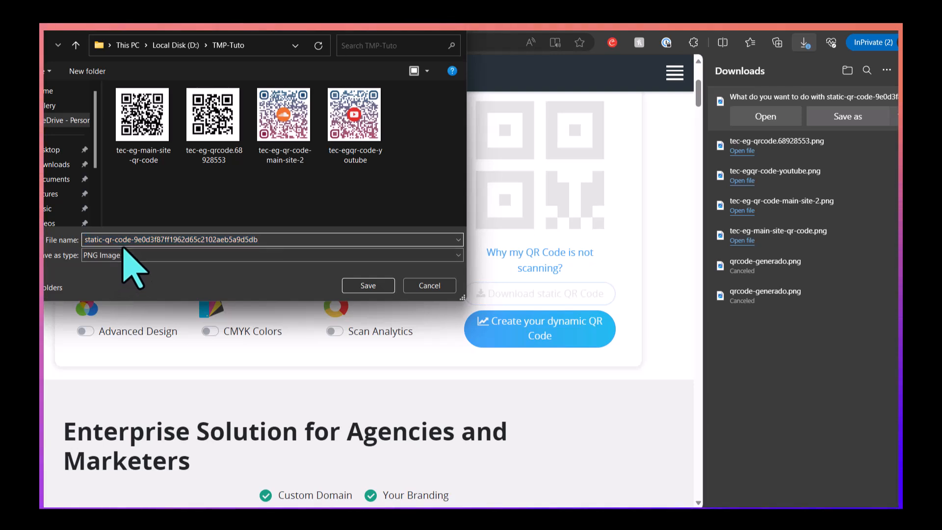
type("tec")
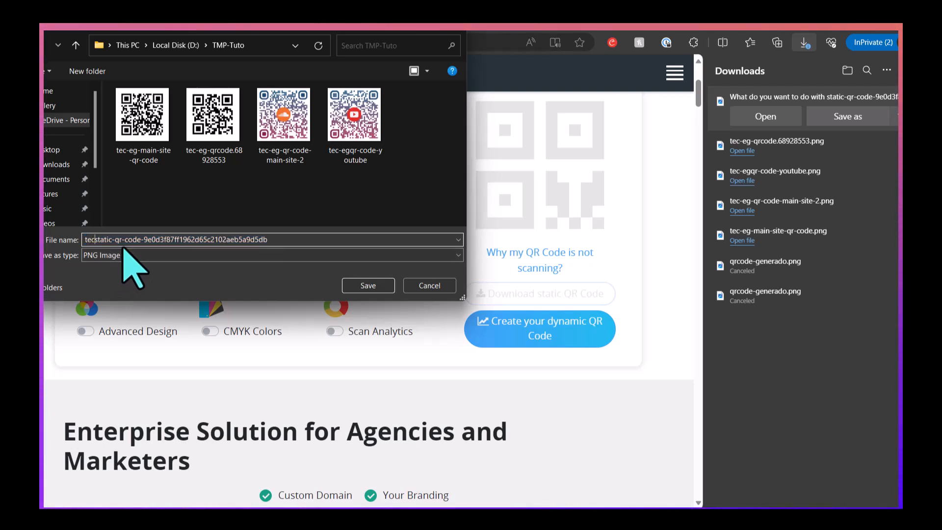
type("-eg-")
key("Right")
key("Right")
key("Right")
key("Right")
key("Right")
key("Right")
key("Right")
key("Right")
key("Right")
key("Right")
key("Right")
key("Right")
key("Right")
key("Right")
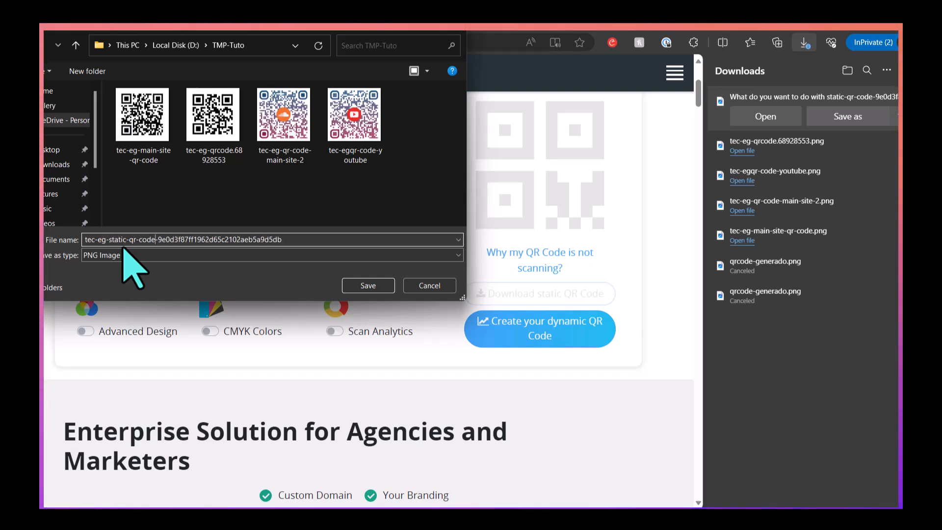
key("shift+End")
key("BackSpace")
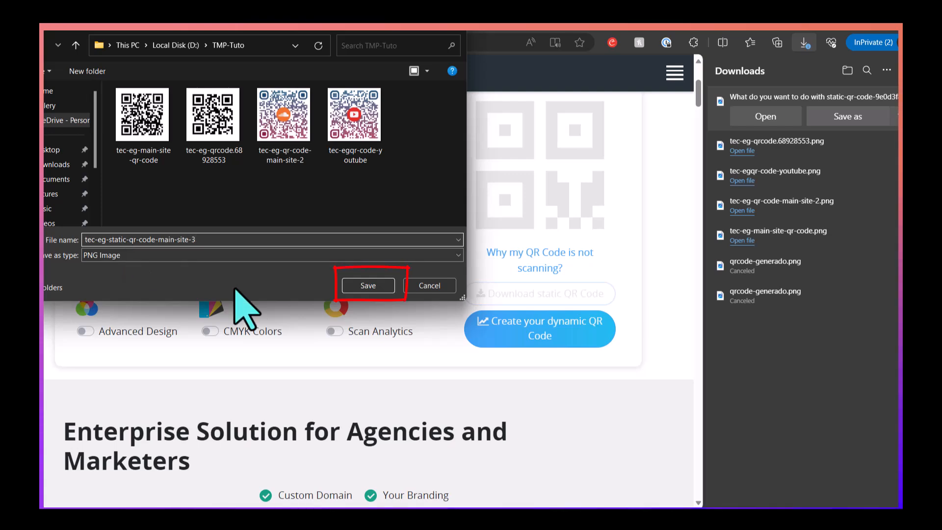
left_click(360, 289)
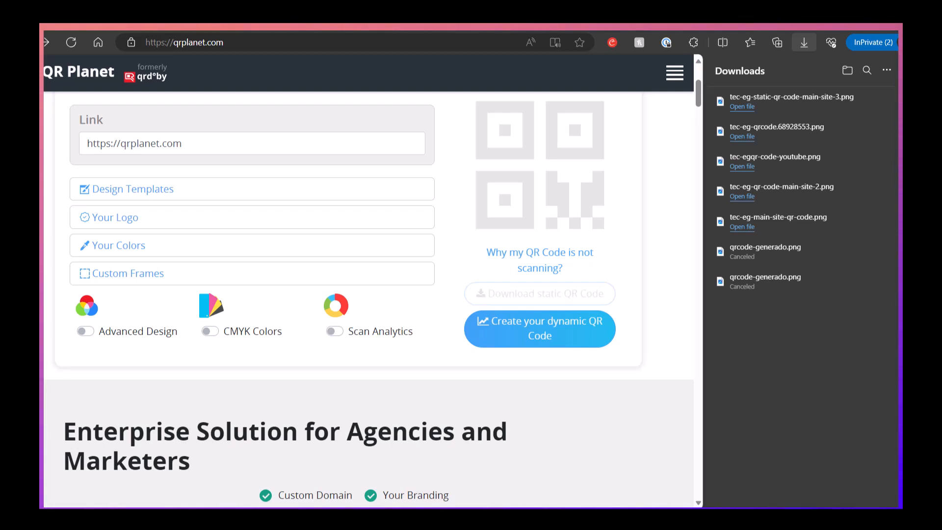
Bring the TMP-Tuto folder window into view and preview the saved tec-eg-static-qr-code-main-site-3 image.
left_click_drag(43, 196, 409, 153)
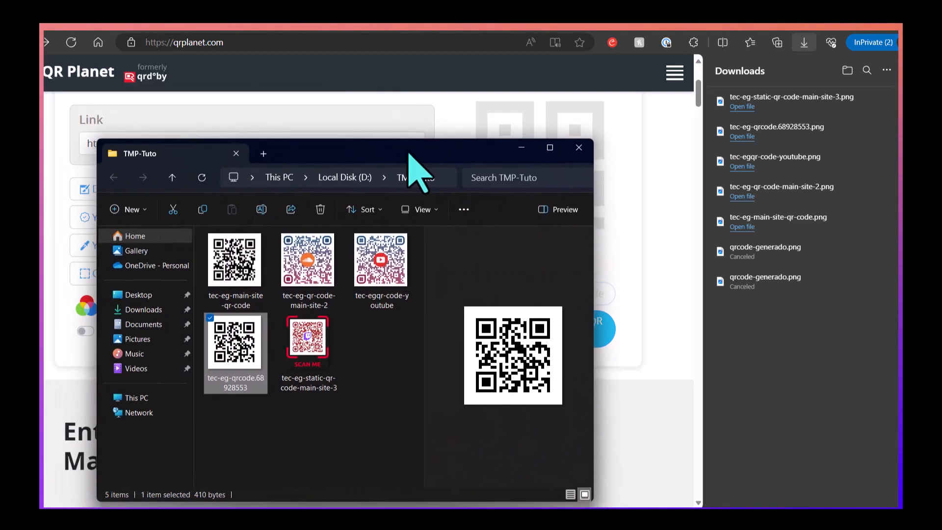
left_click(305, 350)
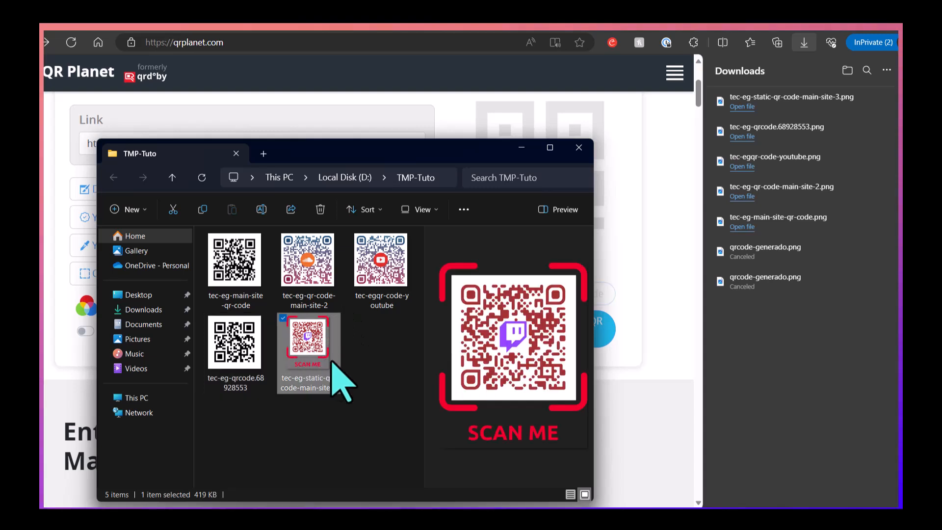